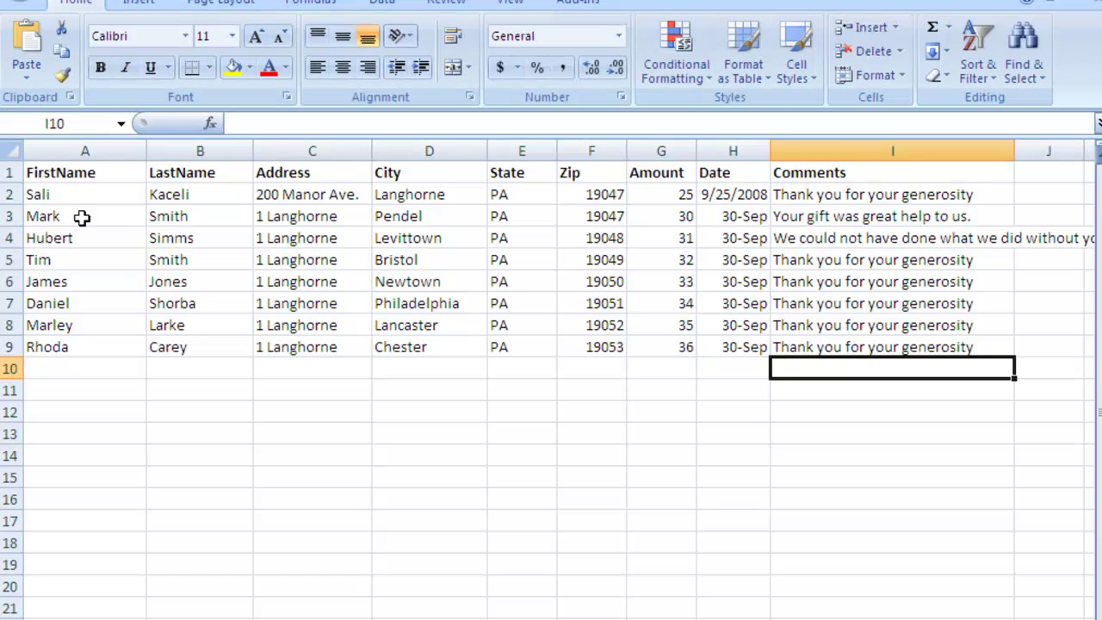
Step: Review the donor names in column A of the Excel donor list before moving to Word
left_click(62, 195)
left_click(56, 220)
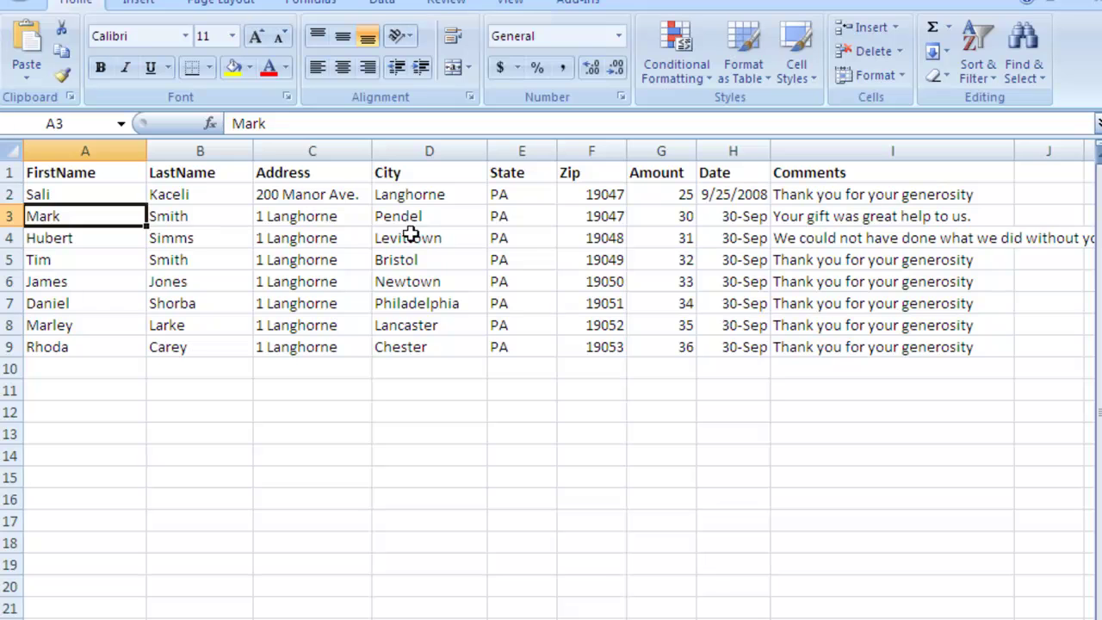
left_click(67, 367)
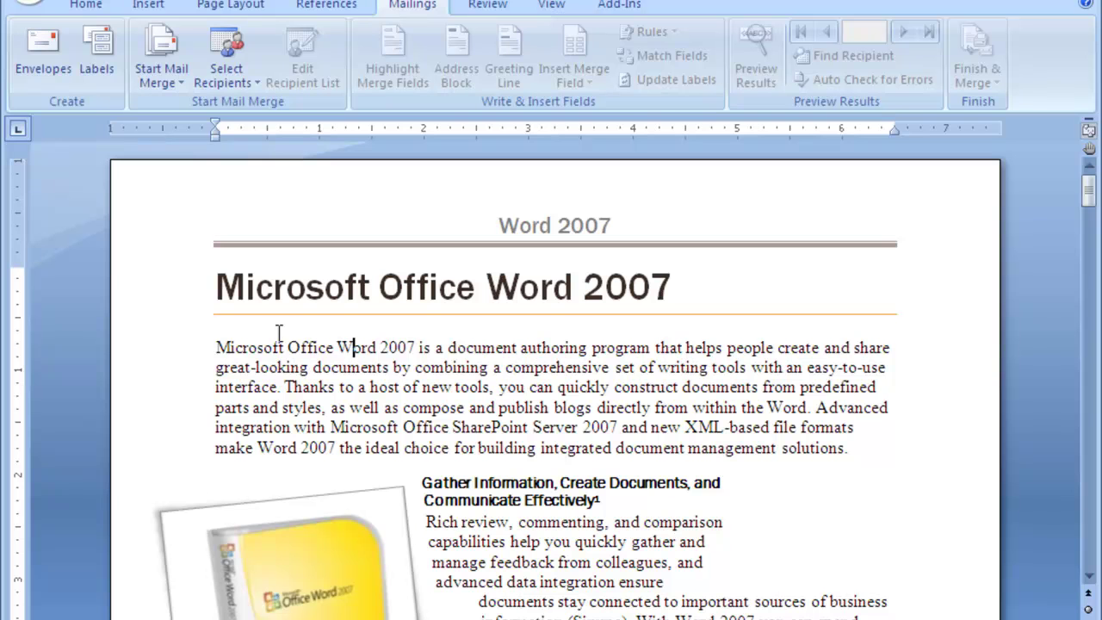
Step: Launch the Step by Step Mail Merge Wizard from Mailings, keeping Letters as the document type
left_click(273, 348)
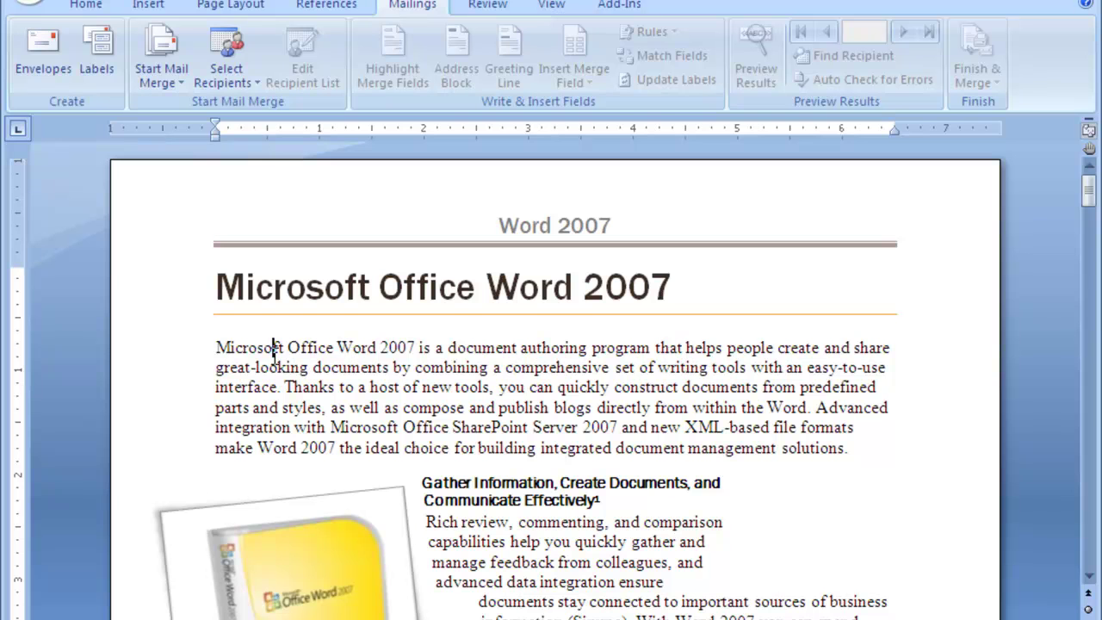
left_click(176, 79)
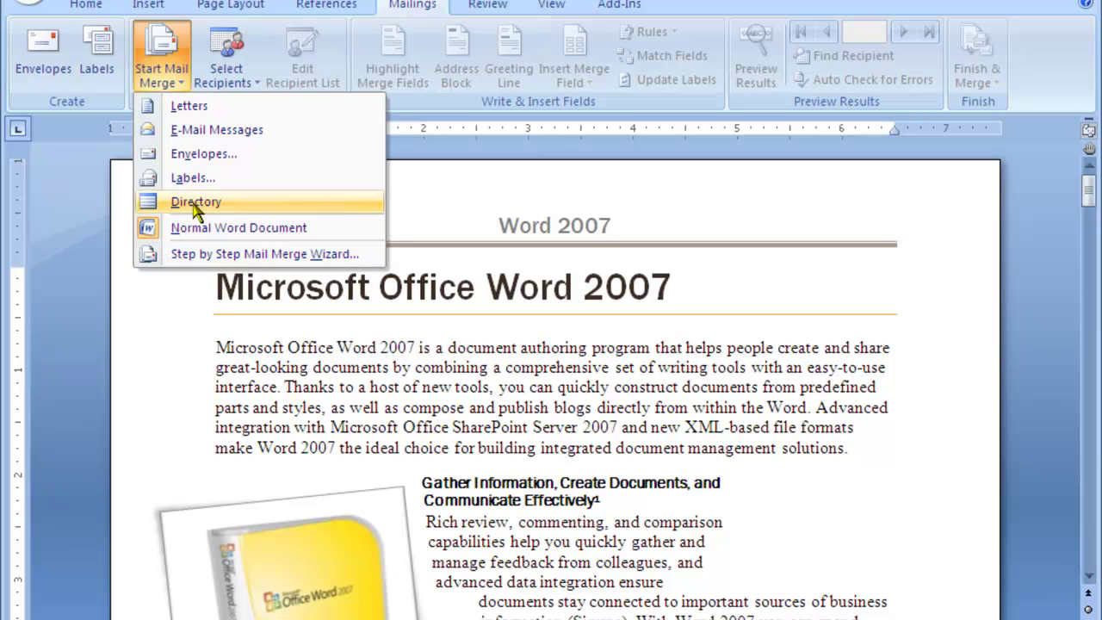
left_click(243, 255)
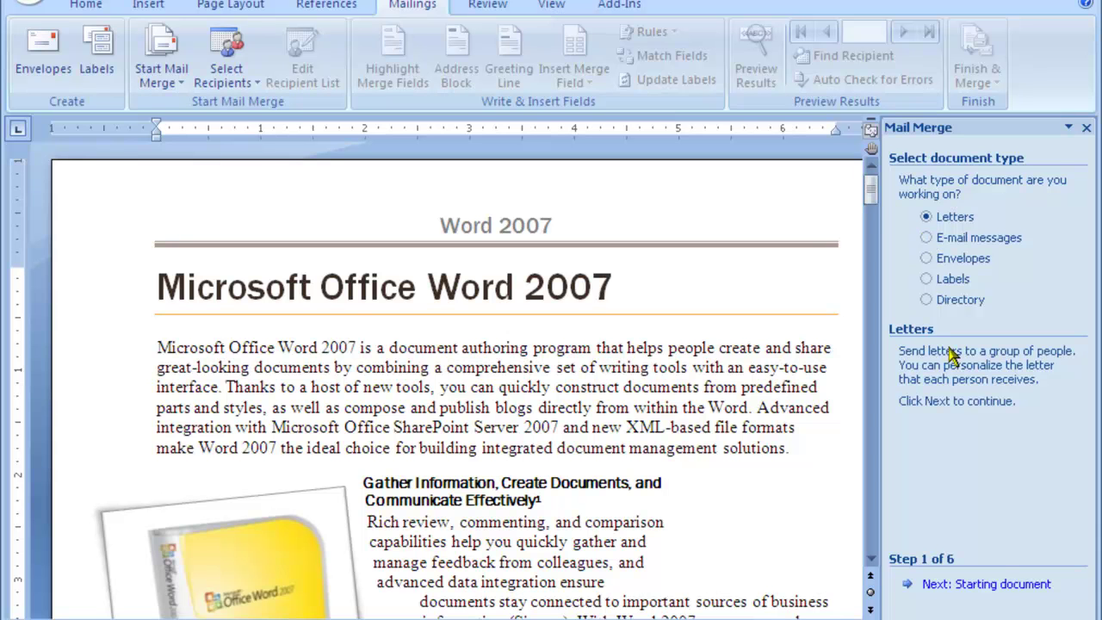
Step: Replace the sample document with a Blank Document template as the starting letter
left_click(999, 594)
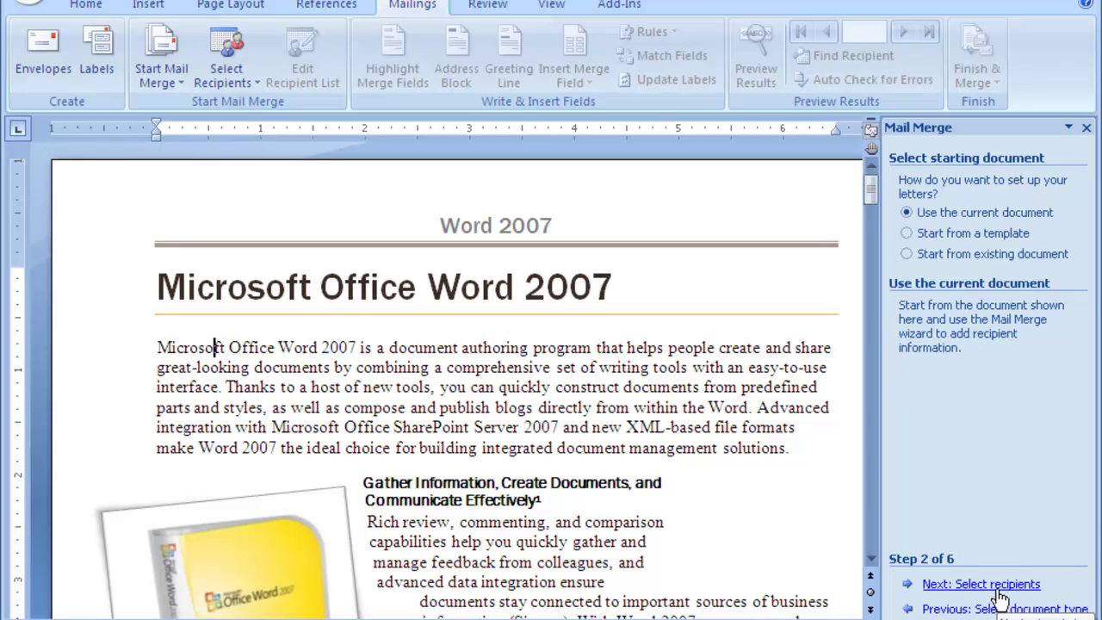
left_click(909, 234)
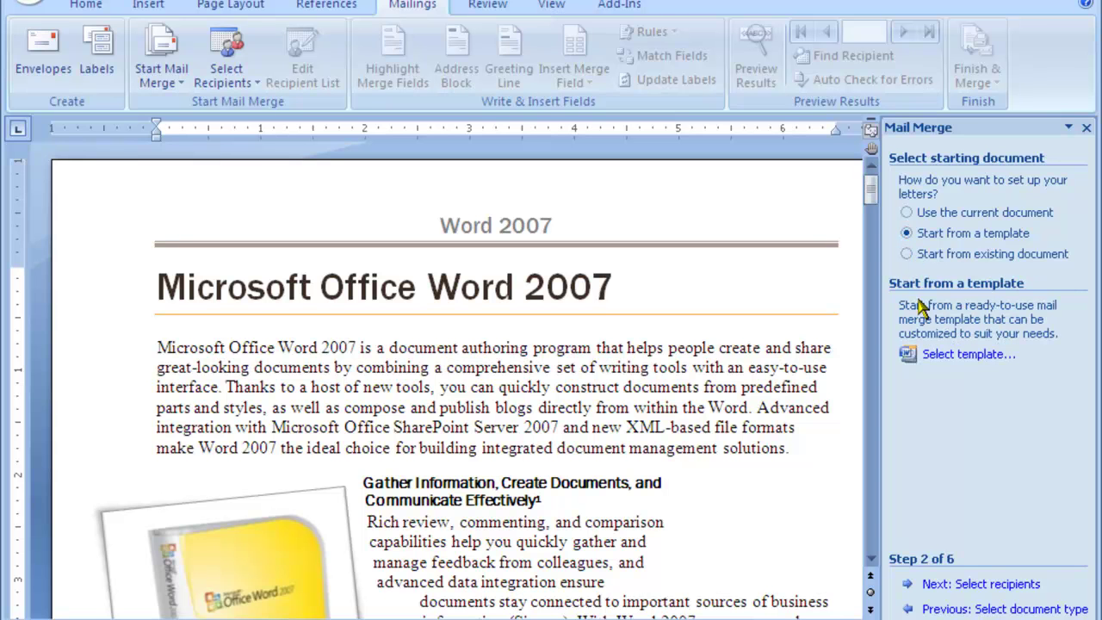
left_click(936, 353)
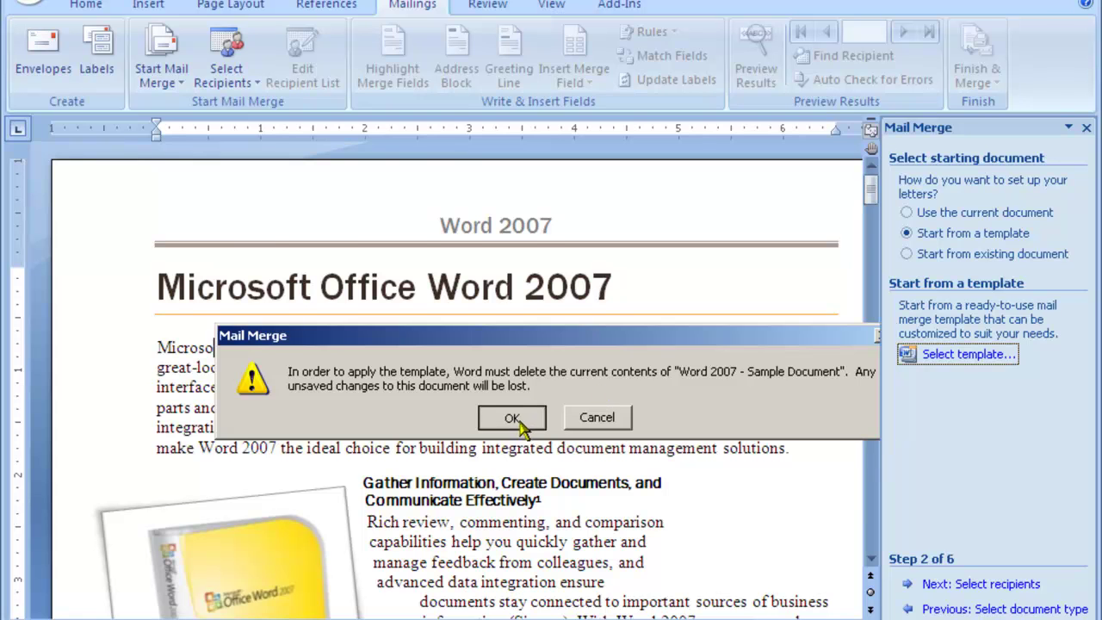
left_click(525, 420)
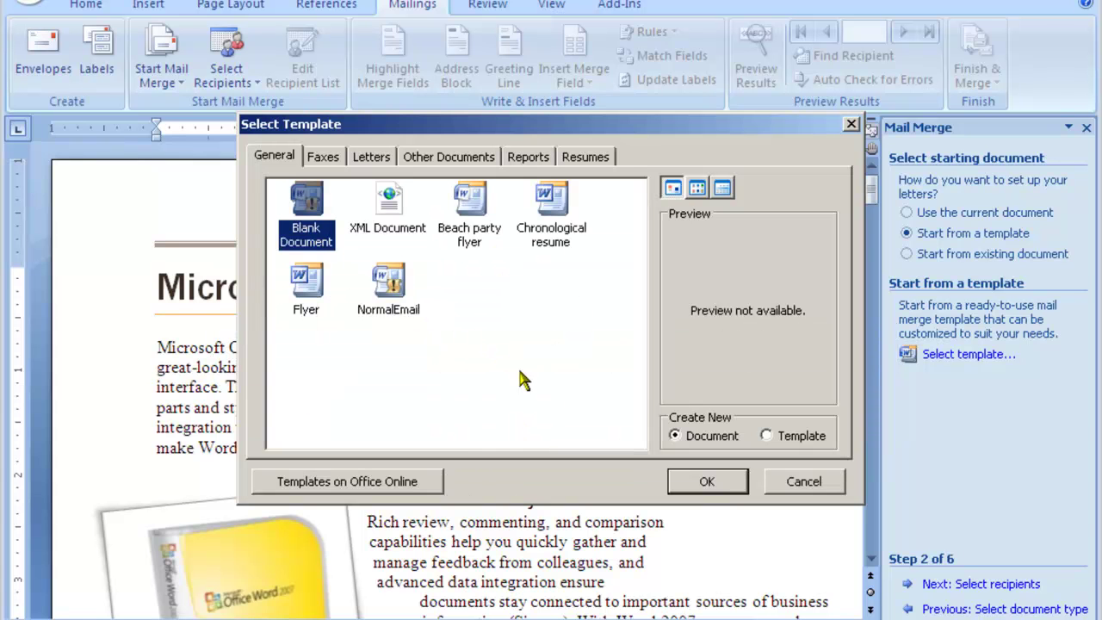
left_click(707, 481)
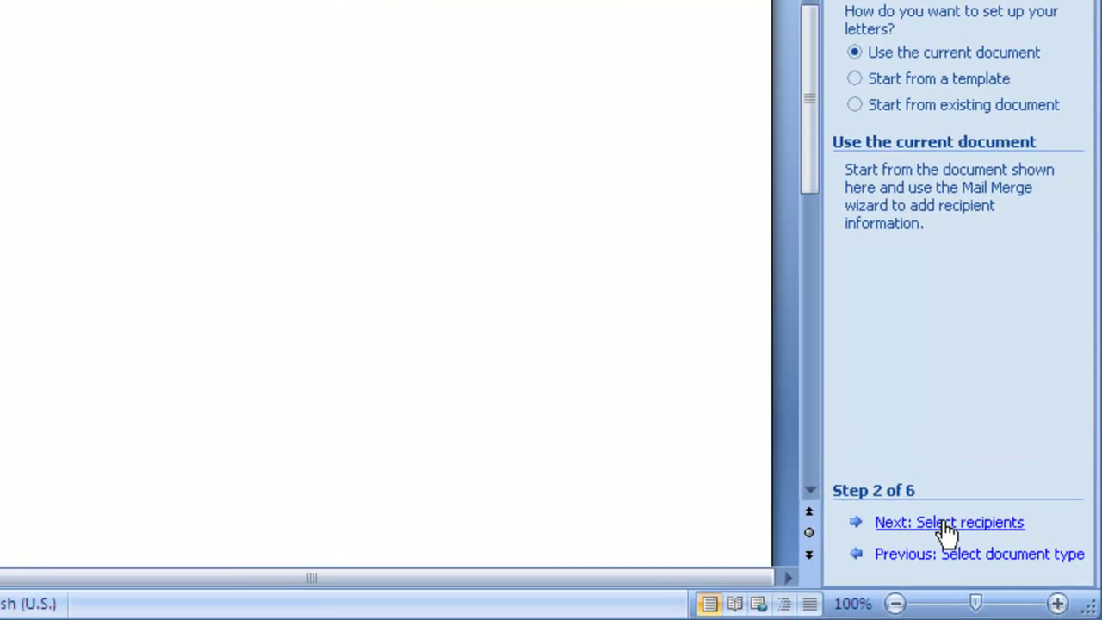
Step: Use Sheet1$ of the Missions Trip Donations workbook as the recipient list, keeping all eight donors
left_click(948, 526)
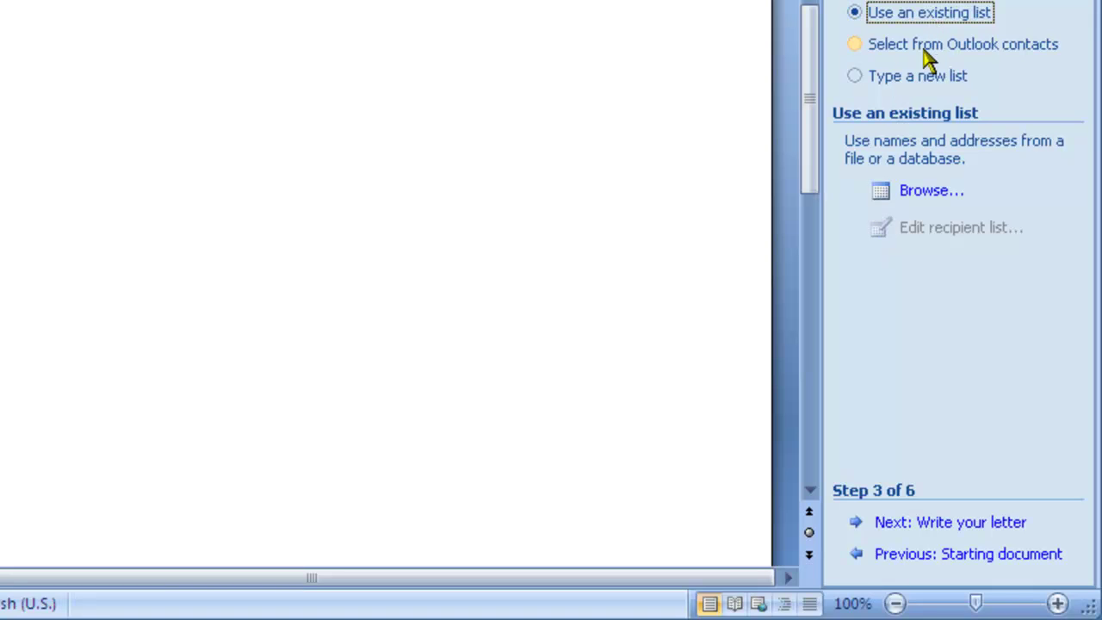
left_click(934, 193)
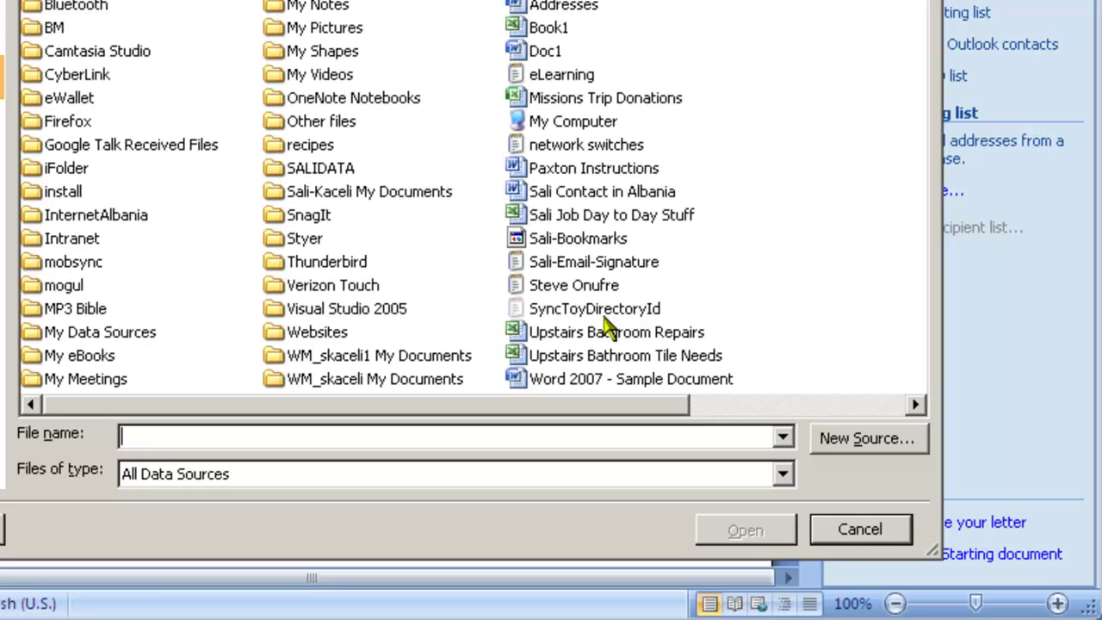
left_click(809, 407)
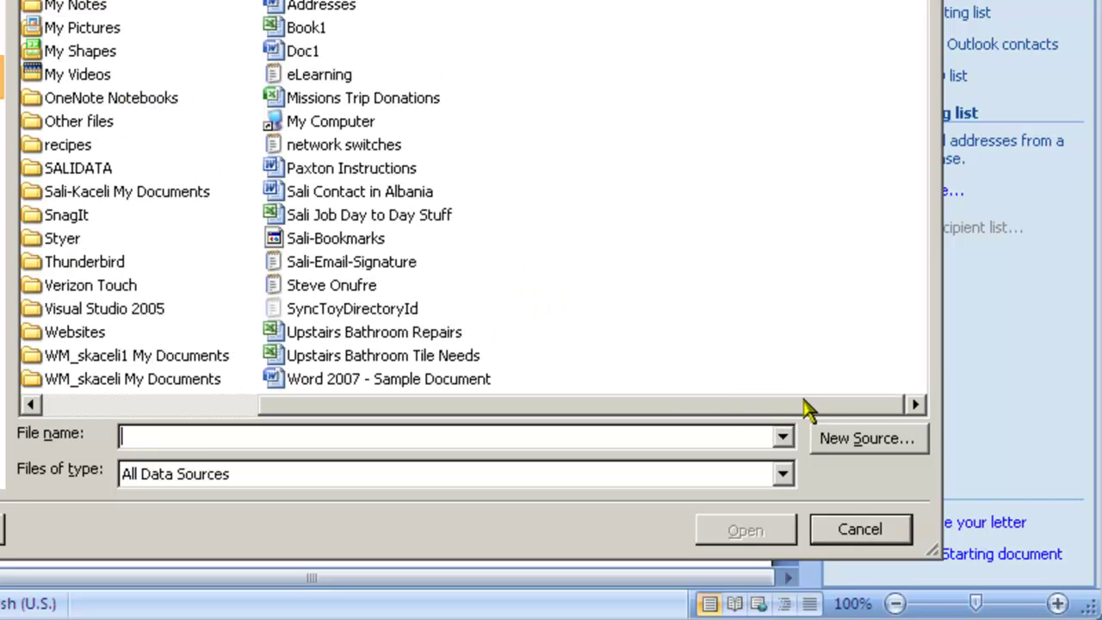
double_click(384, 101)
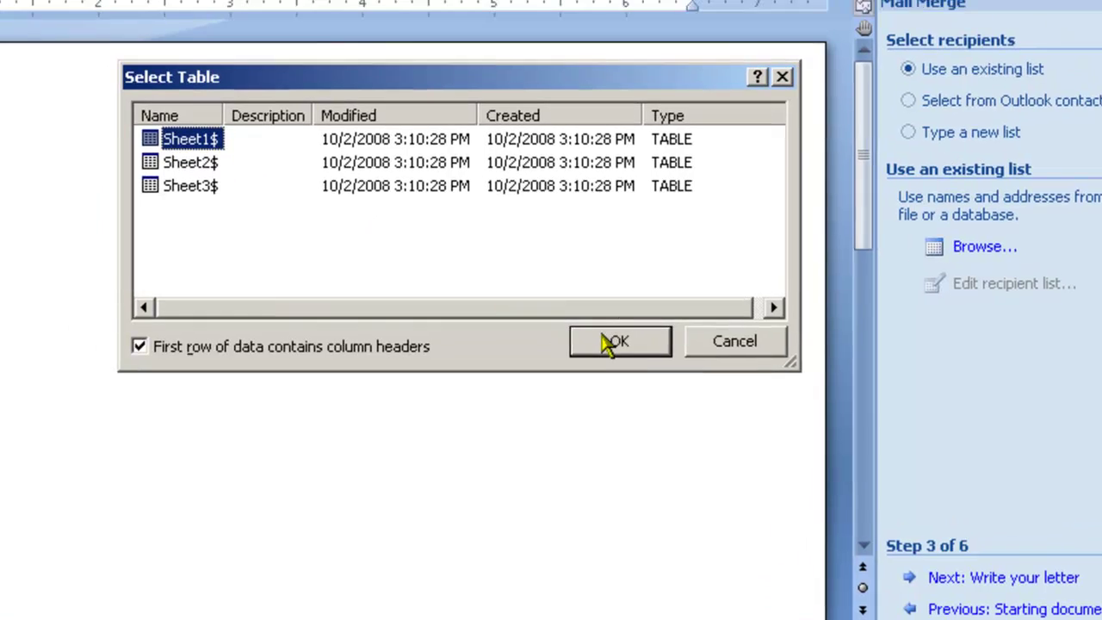
left_click(556, 284)
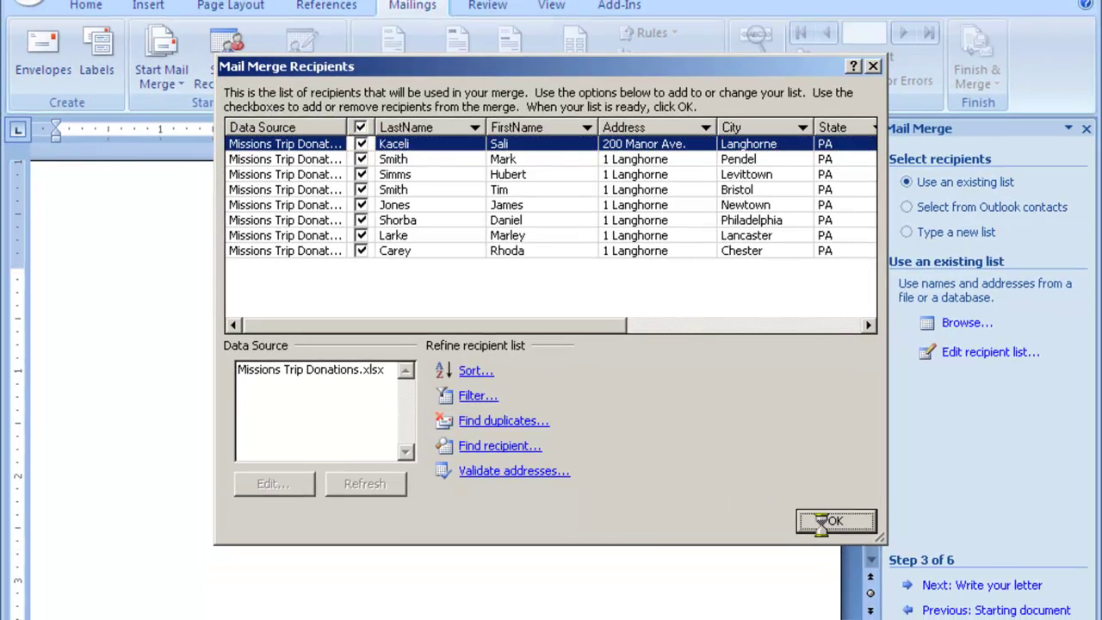
left_click(828, 527)
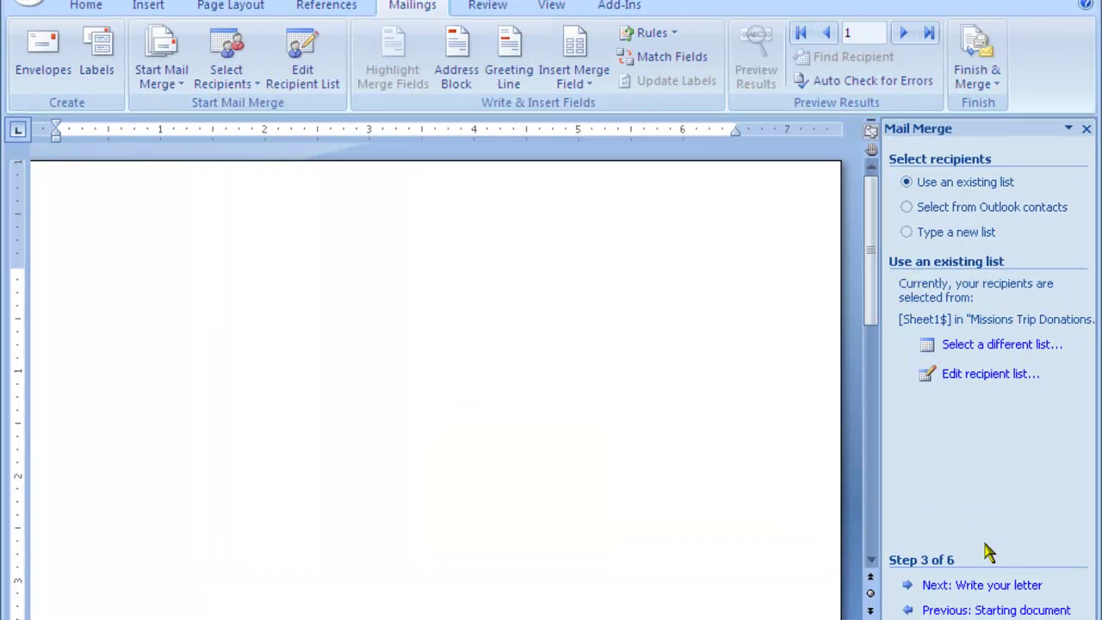
left_click(987, 587)
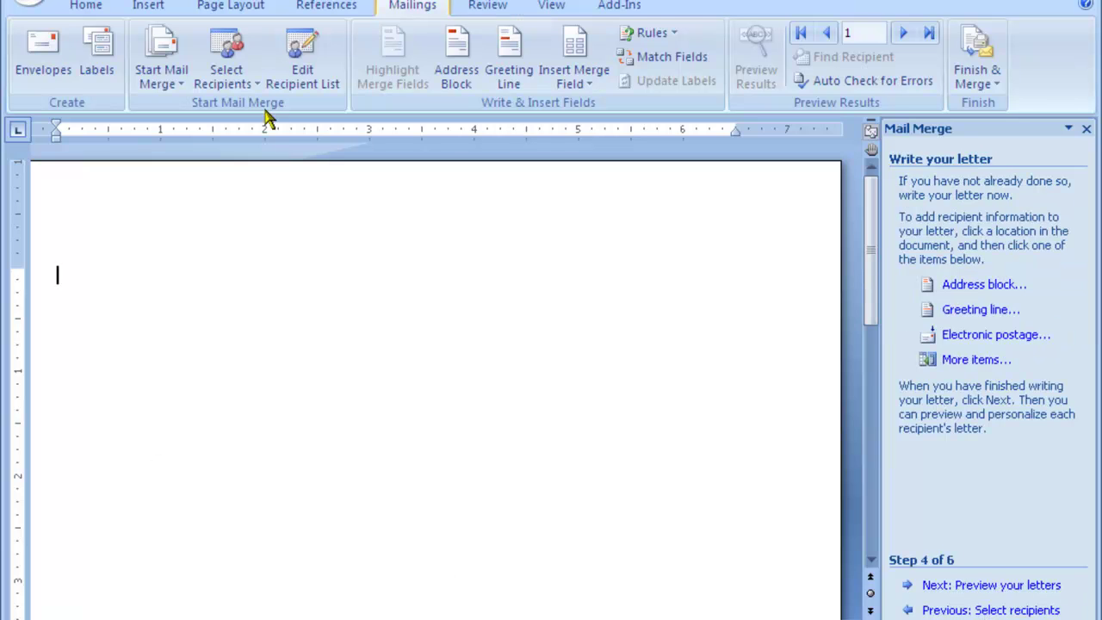
Step: Type the greeting 'Dear «FirstName» «LastName»,' using inserted merge fields
type("Dear")
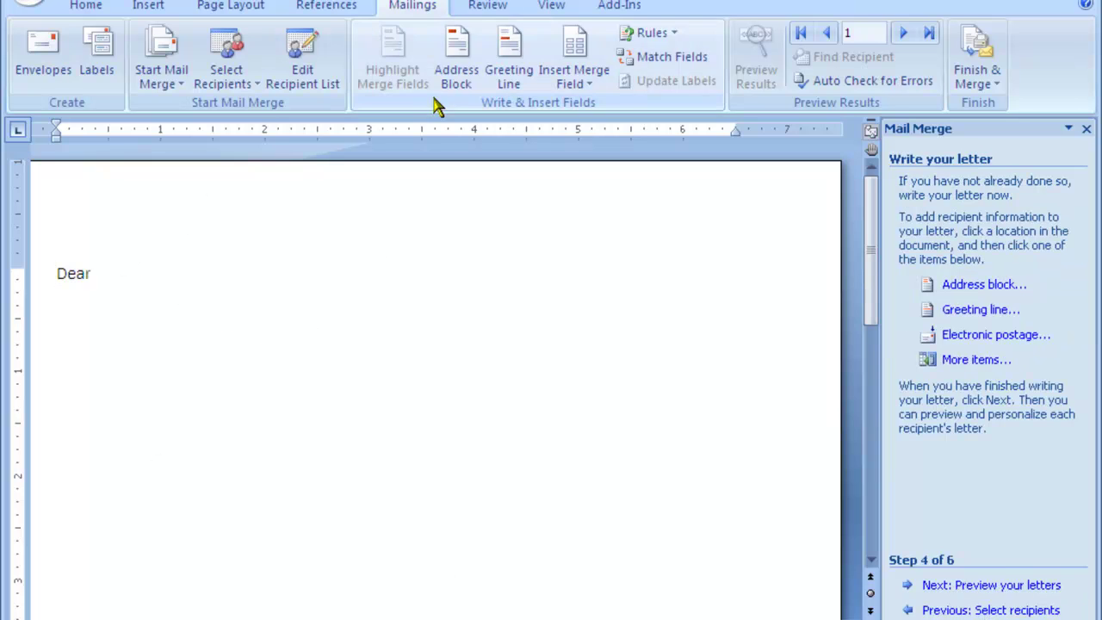
left_click(568, 92)
left_click(597, 177)
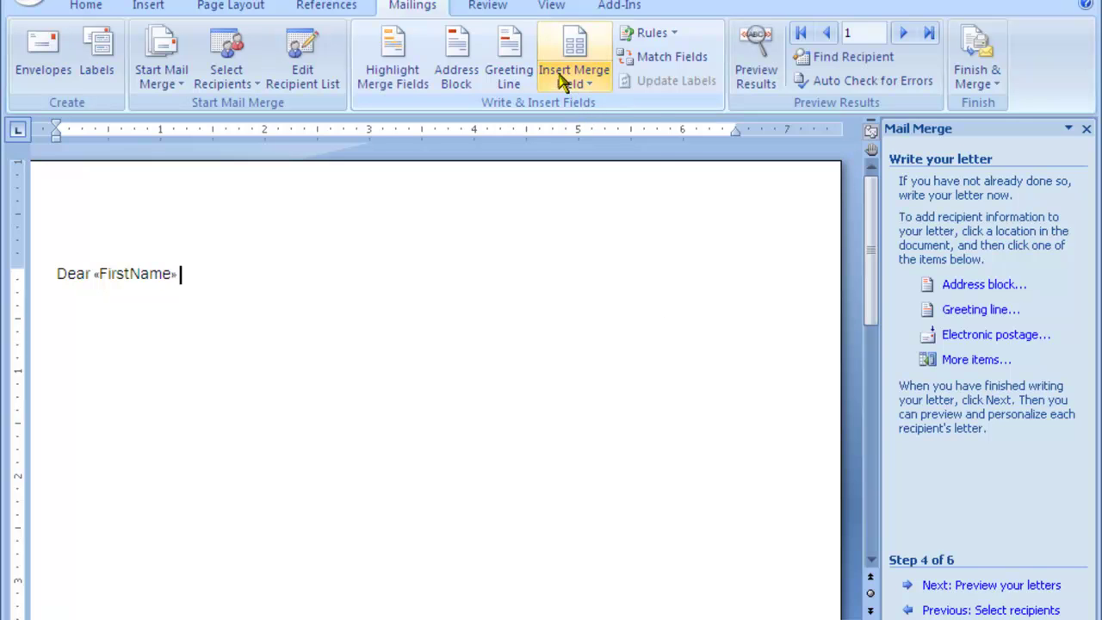
left_click(569, 81)
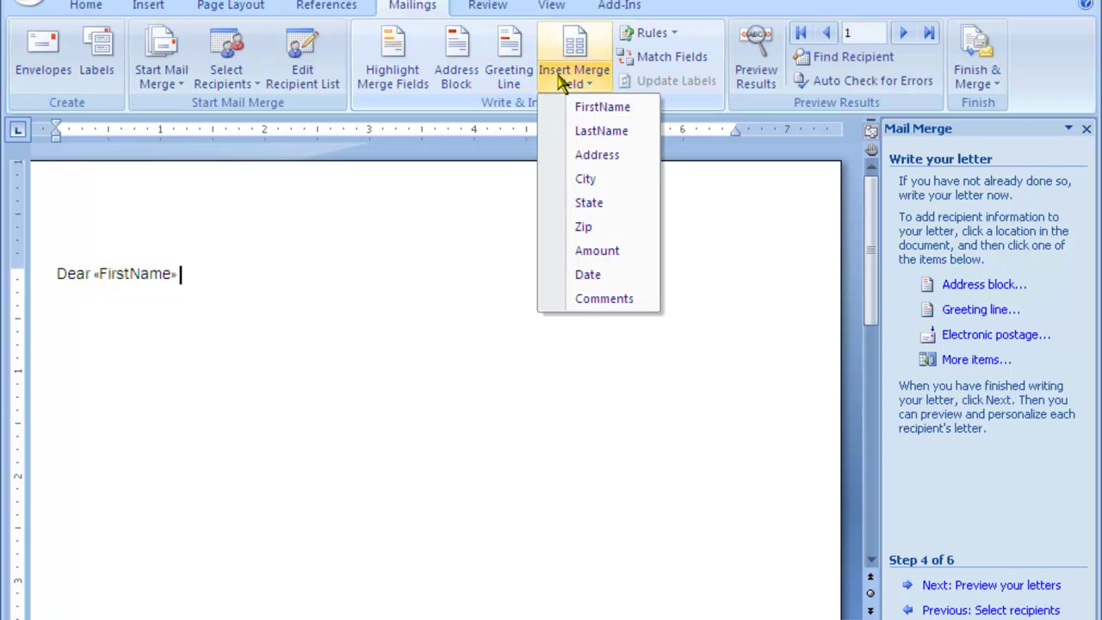
left_click(585, 133)
type(",")
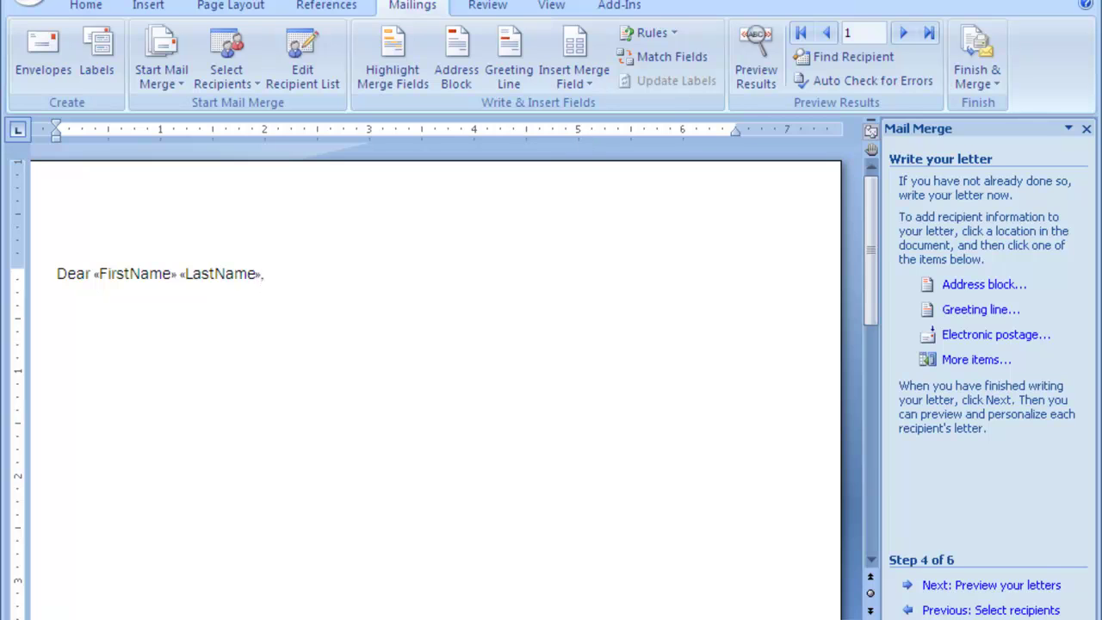
Step: Add the sentence thanking donors for their «Date» donation of «Amount» for the mission's trip to Mexico
key("Return")
key("Return")
type("Than")
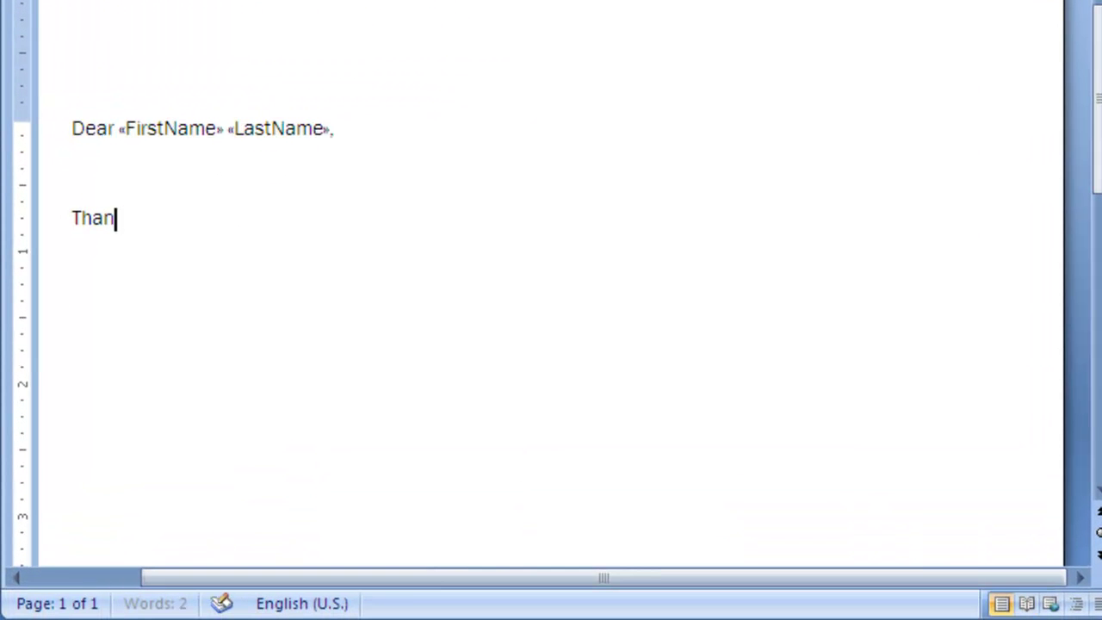
type("k you for your don")
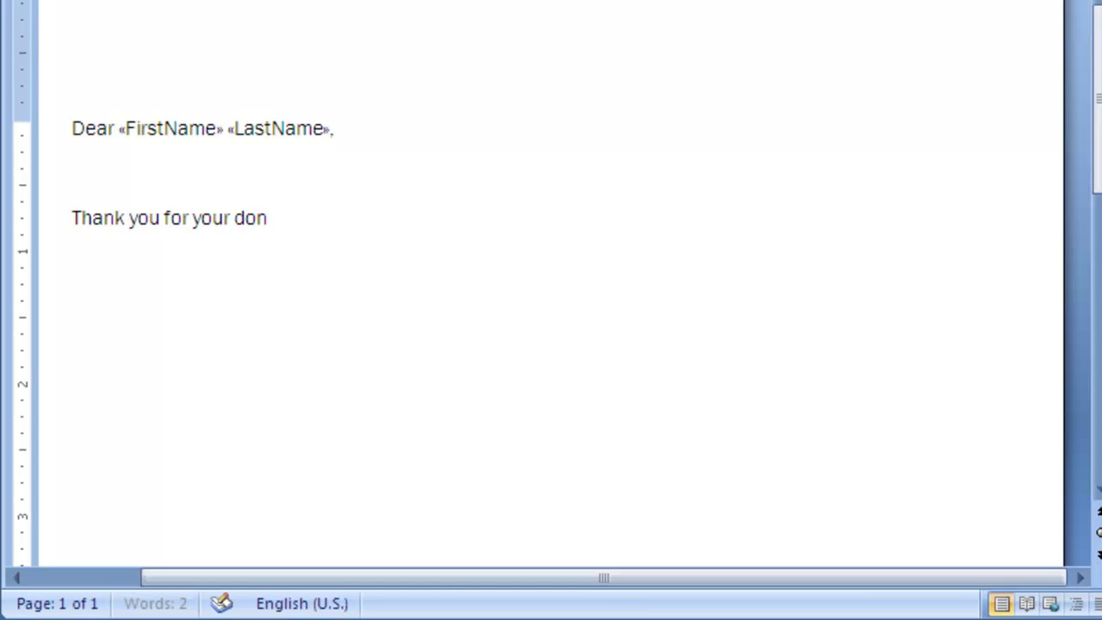
type("ation on")
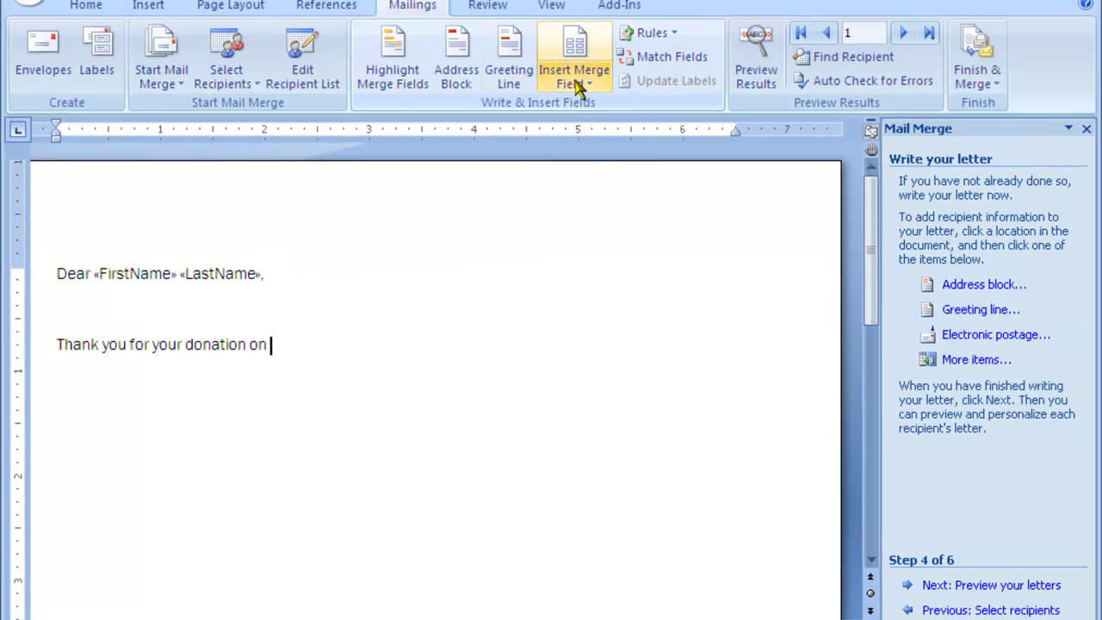
left_click(574, 82)
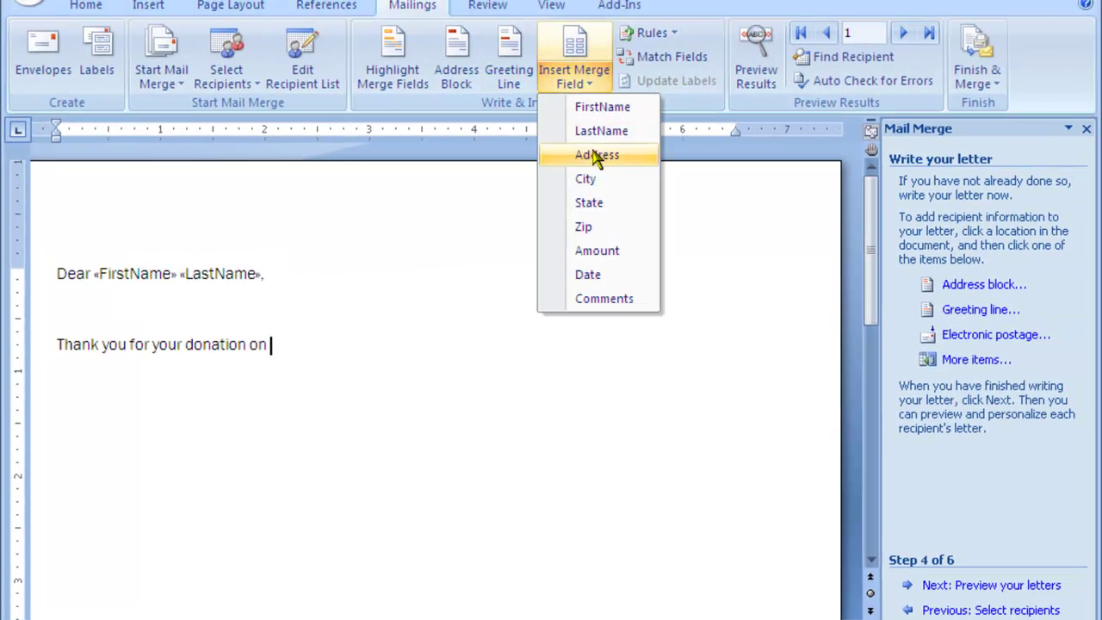
left_click(588, 273)
type("in the amount of $")
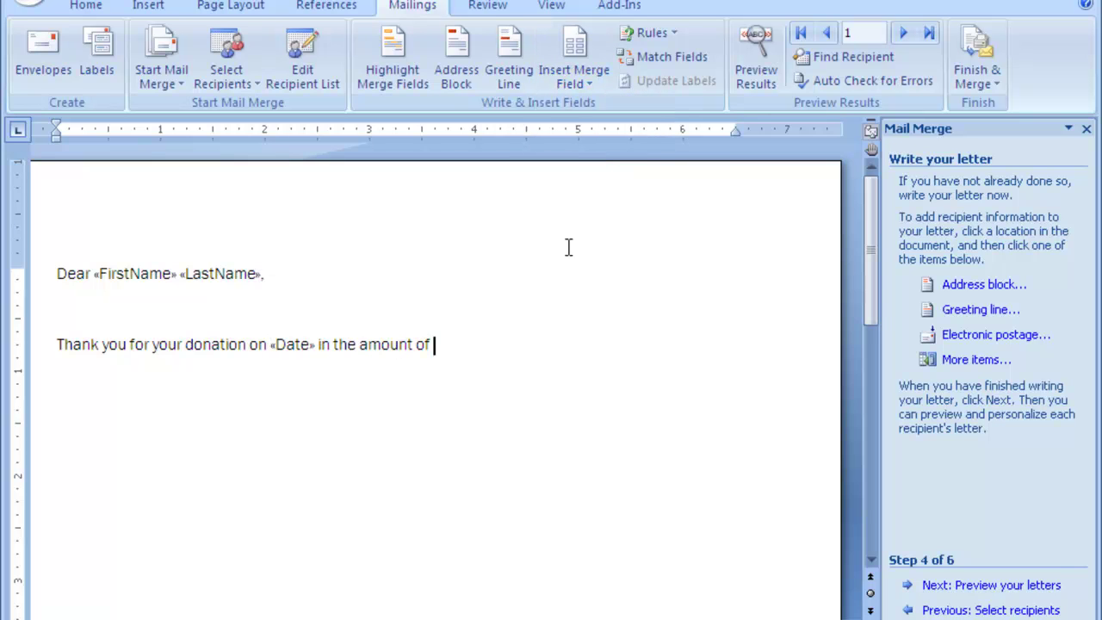
left_click(575, 76)
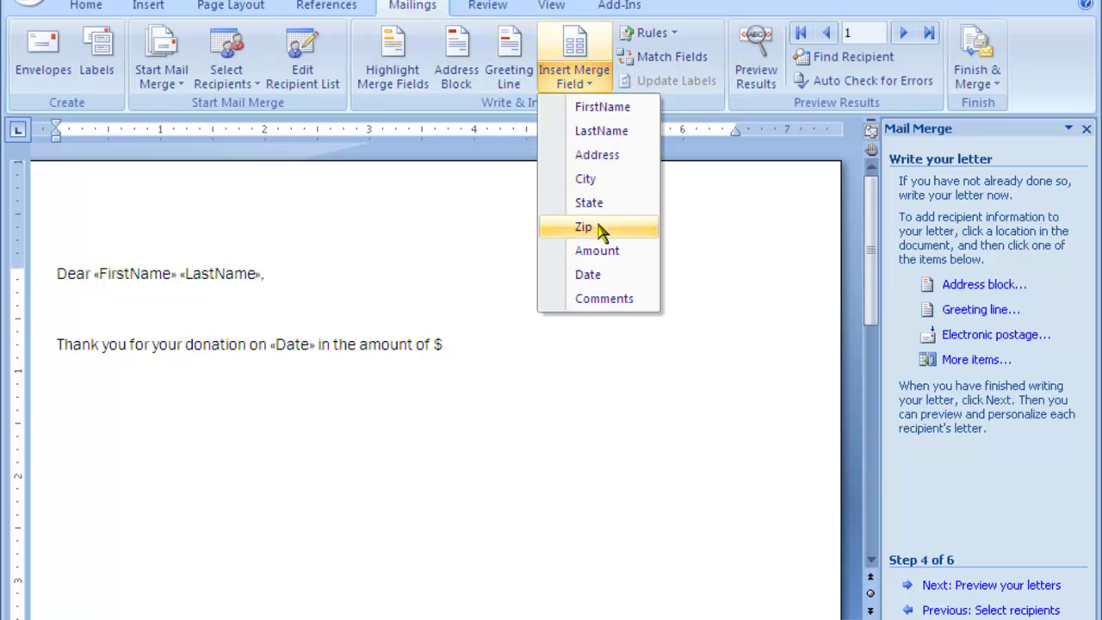
left_click(598, 250)
type("fo")
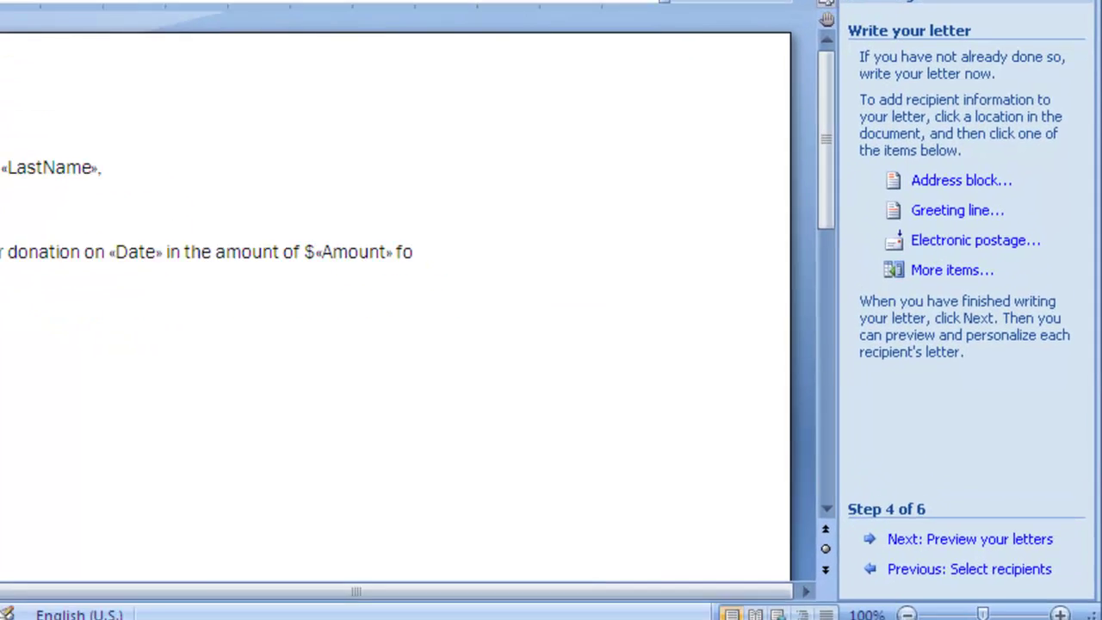
type("r")
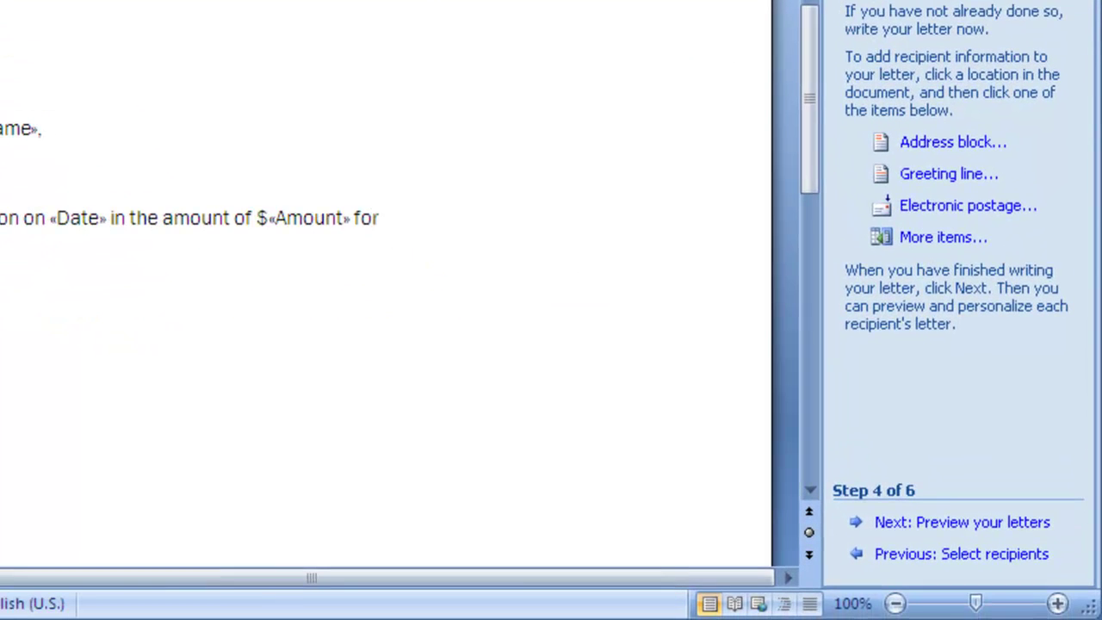
type(" our missio")
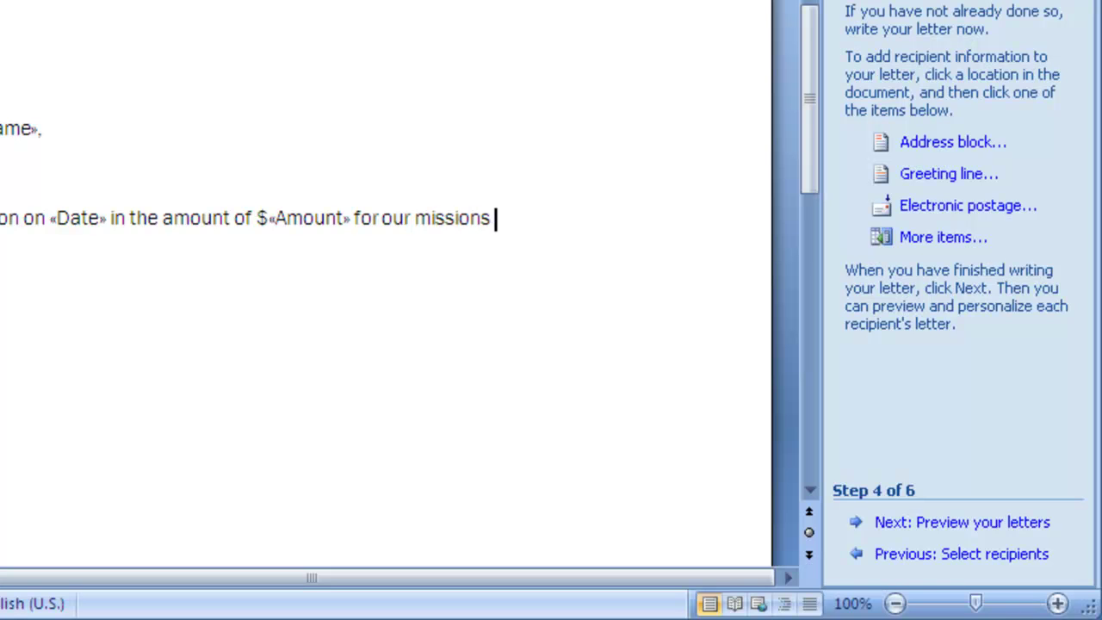
type("n’s t")
key("BackSpace")
key("BackSpace")
key("BackSpace")
type("'s trip to Meix")
key("BackSpace")
key("BackSpace")
type("xico.")
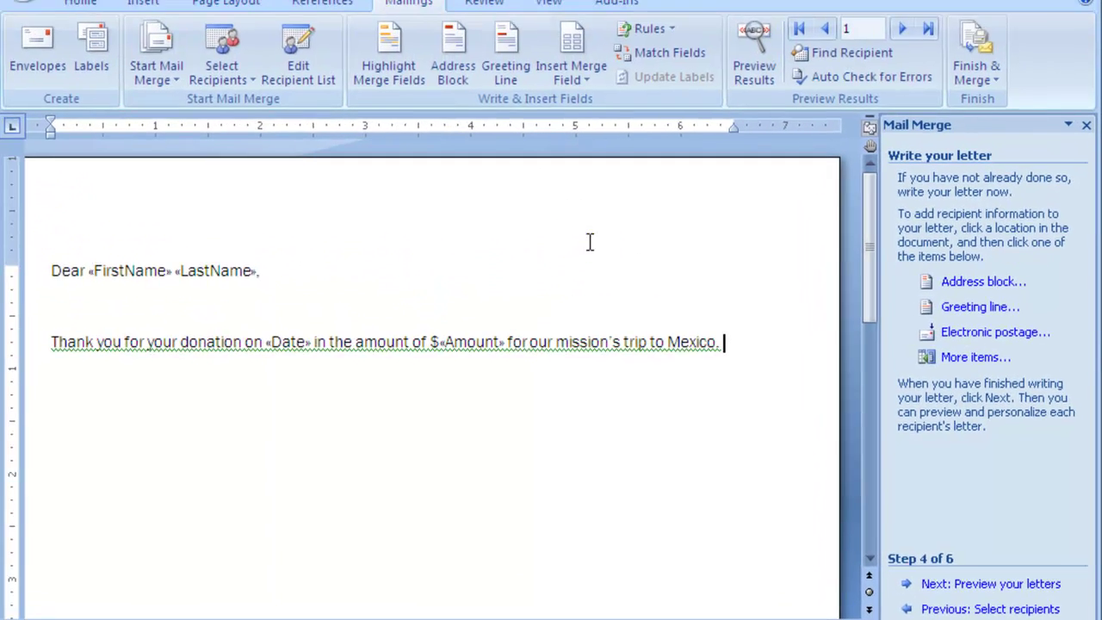
Step: Add the line 'Additional text here.', correcting 'verbage' to 'text'
key("Return")
type("Additional verbage here.")
right_click(158, 365)
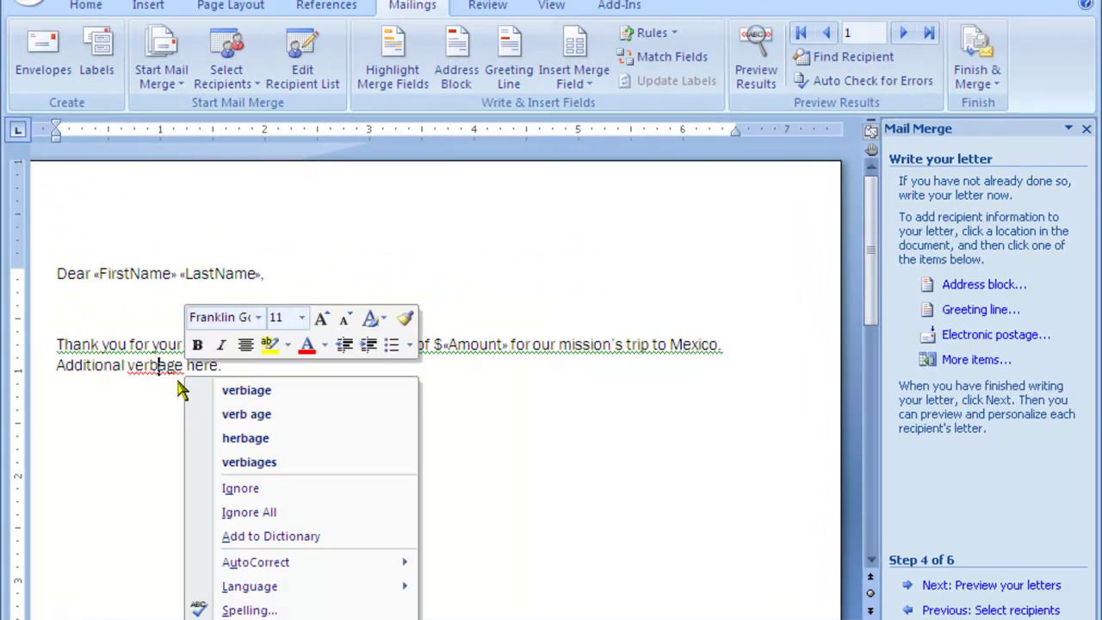
double_click(163, 365)
type("text")
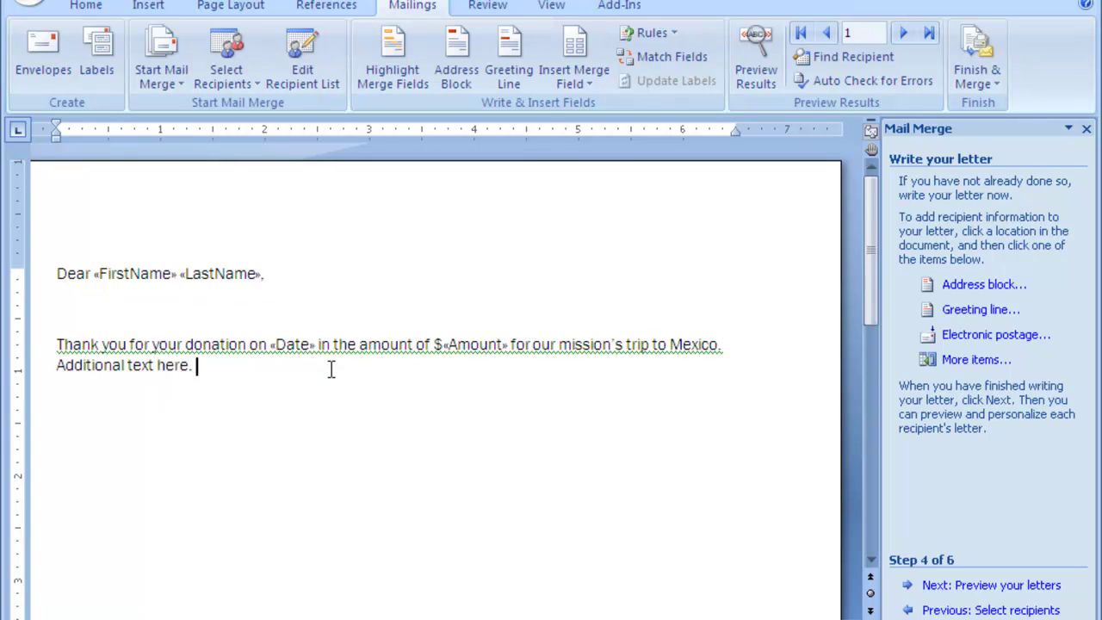
Step: Insert the «Comments» field on the next line and close with 'Sincerely,' and the sender's name
left_click(57, 403)
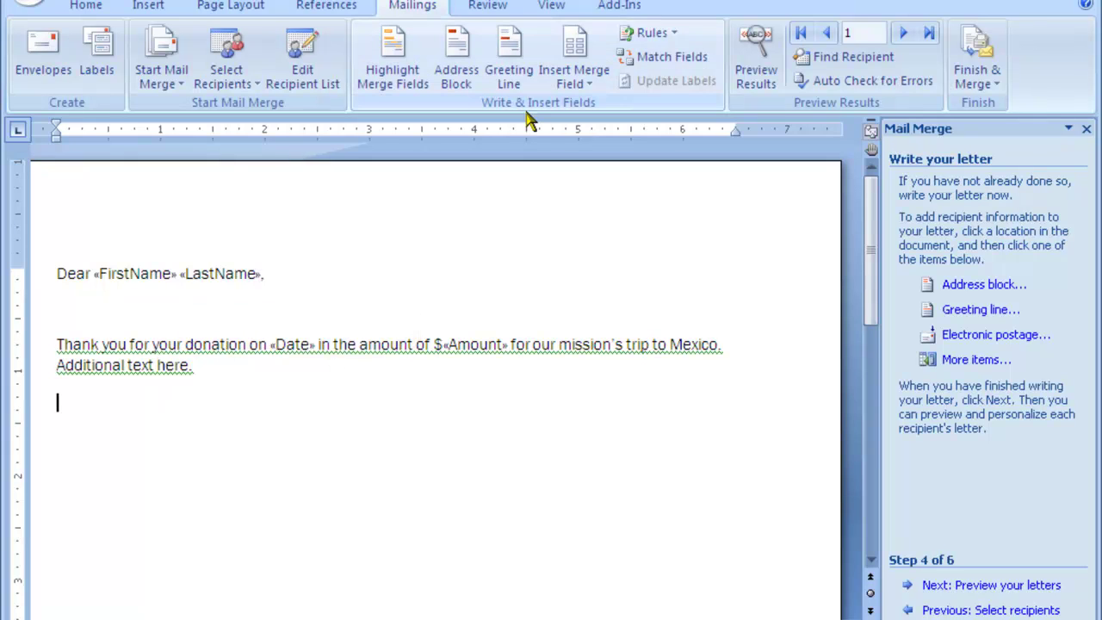
left_click(603, 76)
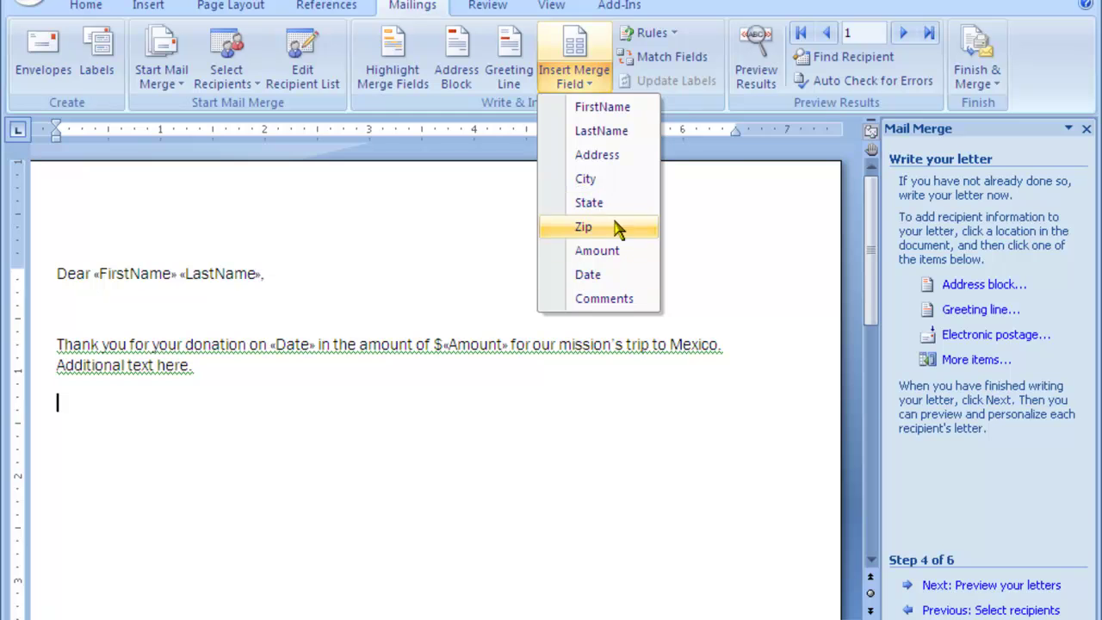
left_click(615, 301)
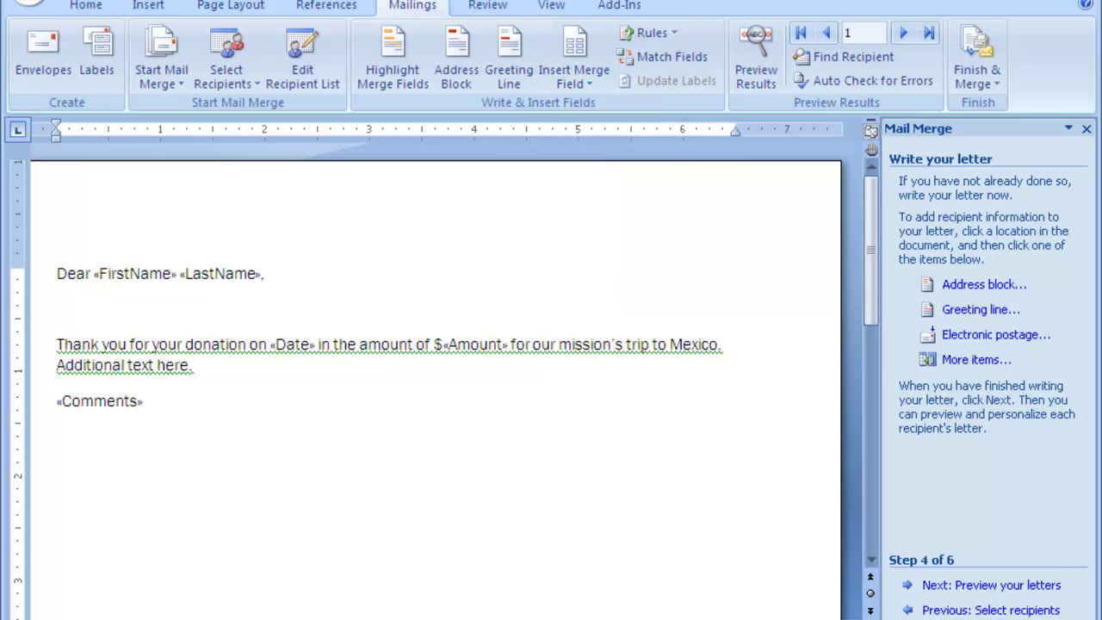
type("Sincerely,")
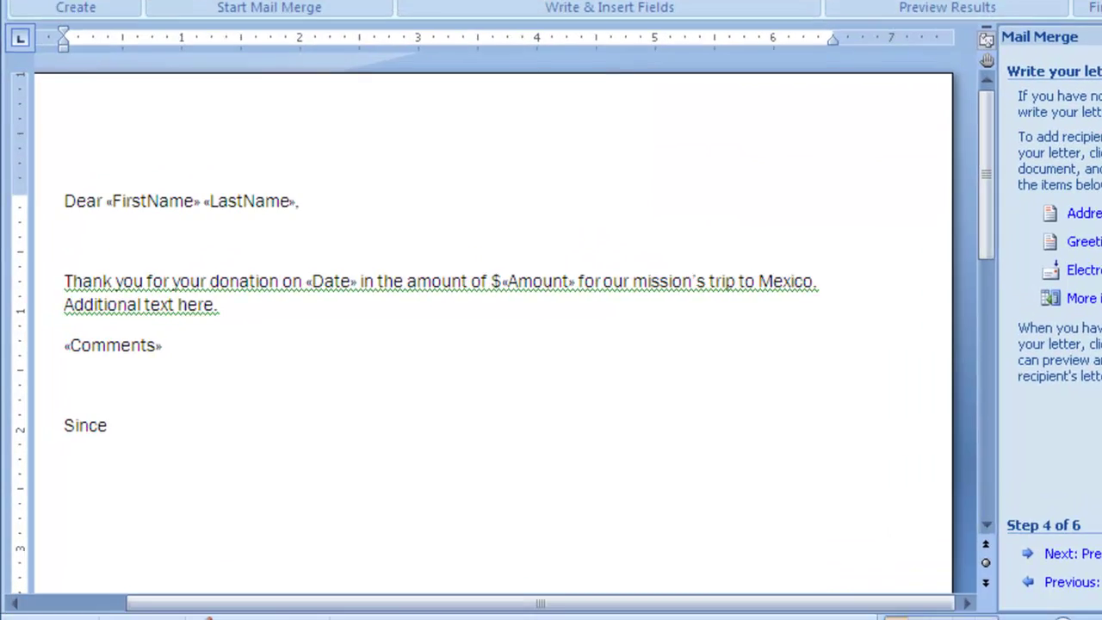
key("Return")
key("Return")
type("Sali Kaceli")
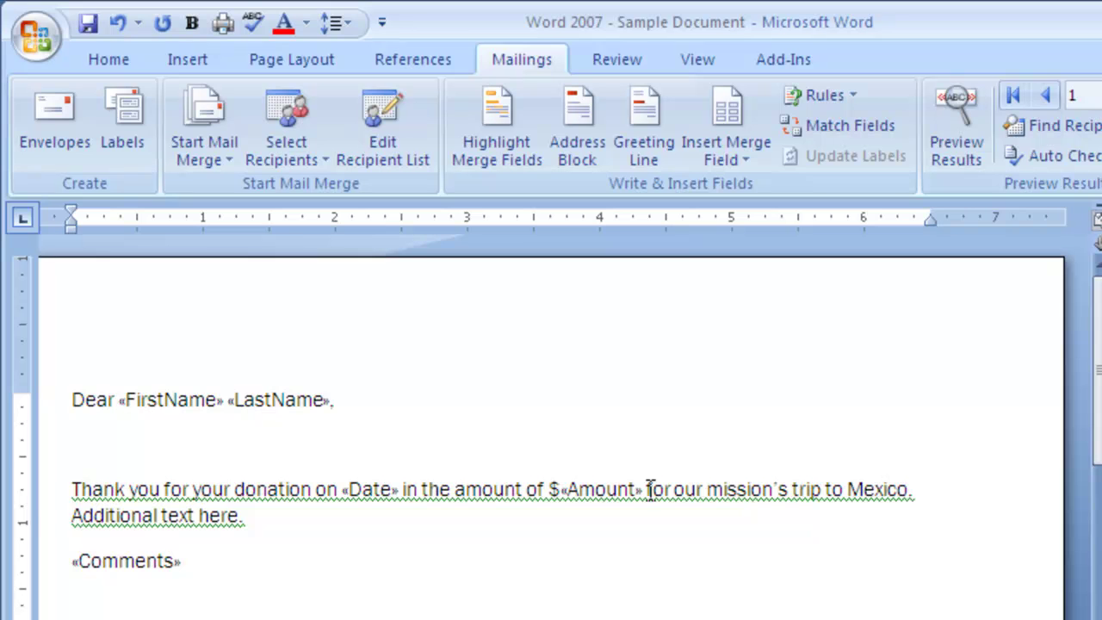
Step: Bold the $«Amount» field in the thank-you sentence and the «Comments» field below it
left_click_drag(648, 489, 548, 485)
left_click(107, 60)
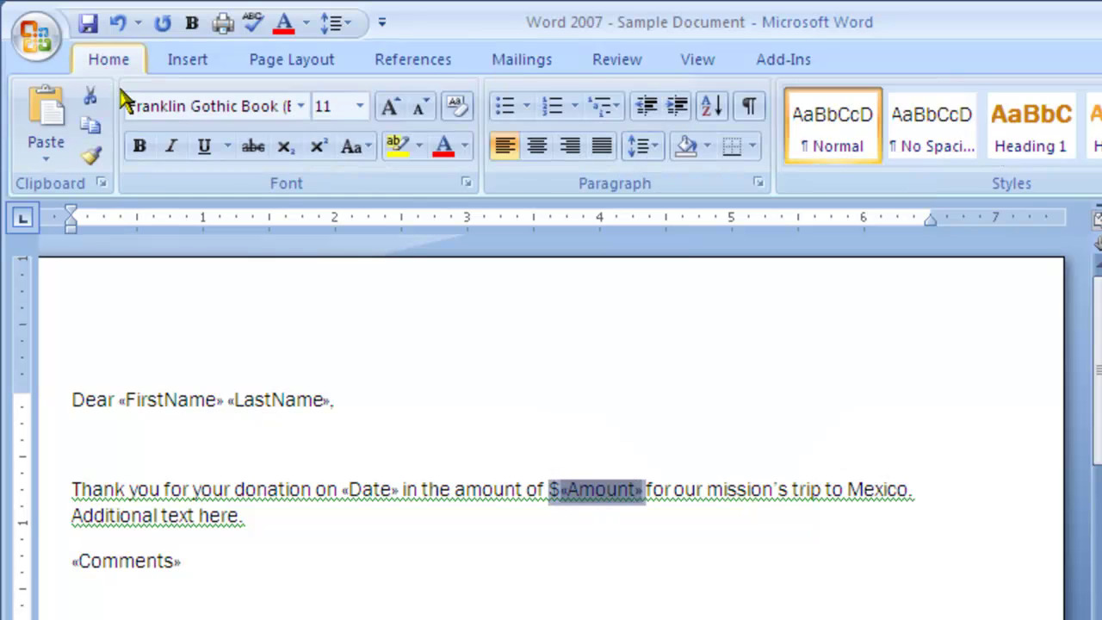
left_click(113, 75)
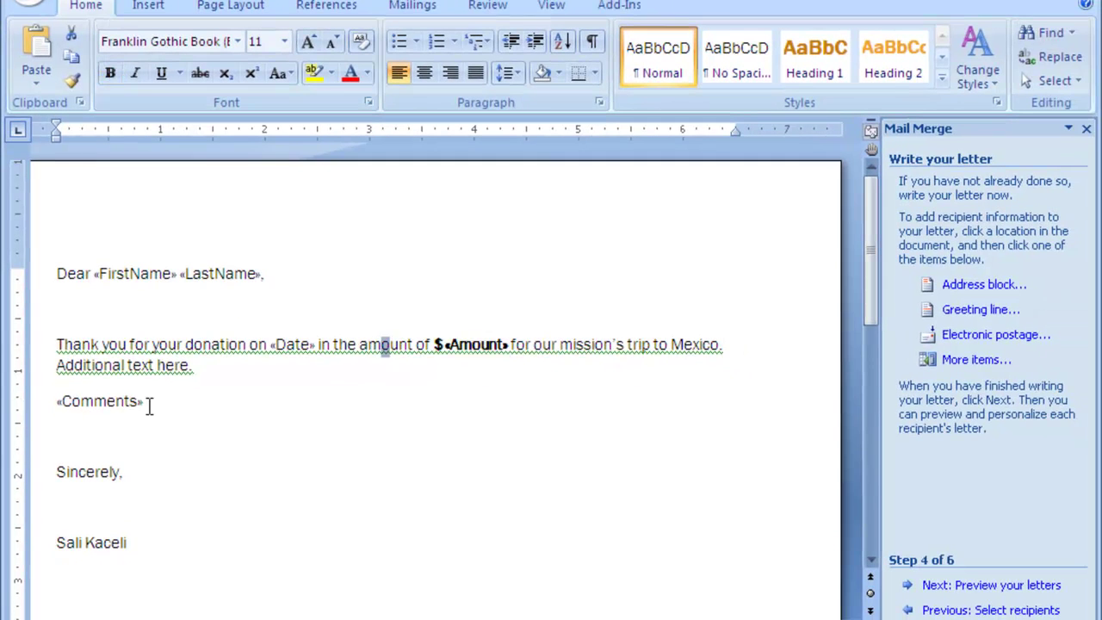
left_click_drag(147, 407, 49, 412)
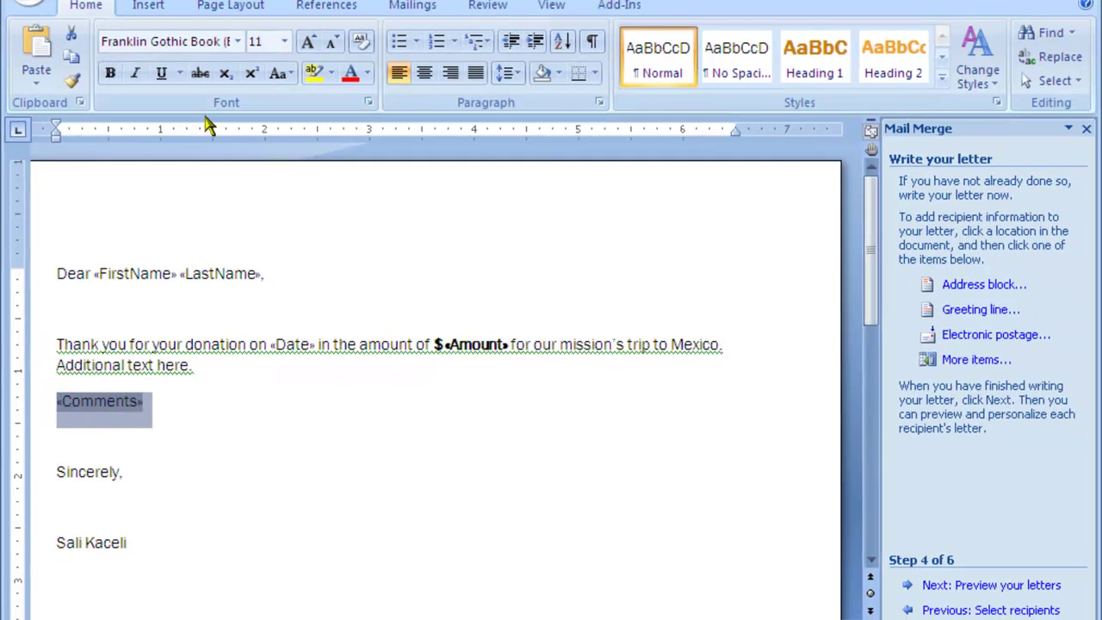
key("ctrl+b")
left_click(412, 4)
left_click(393, 412)
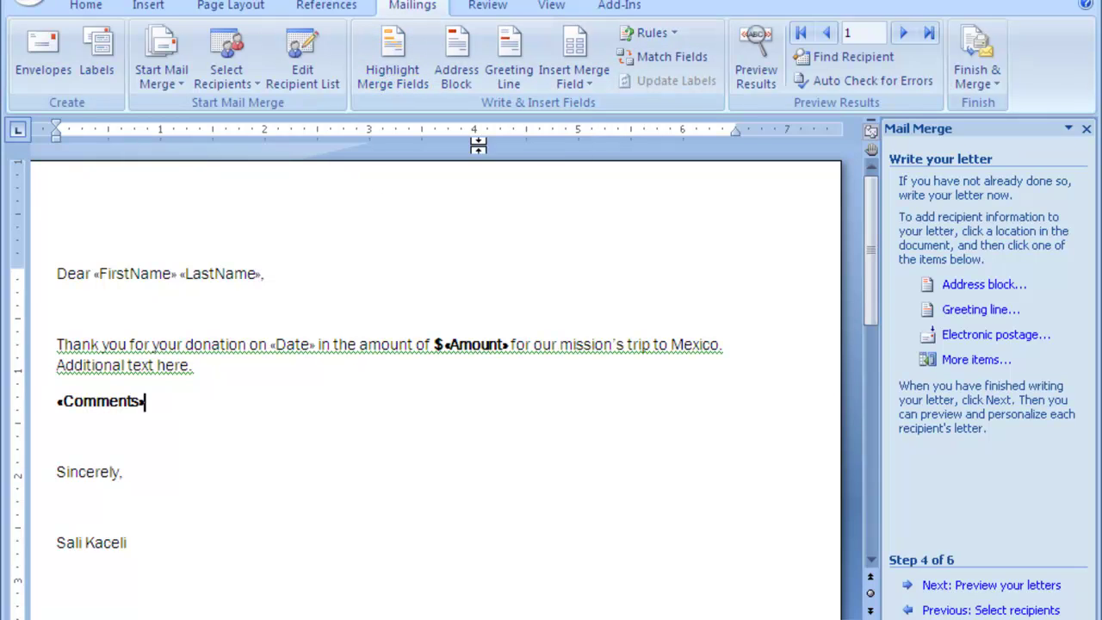
left_click(232, 390)
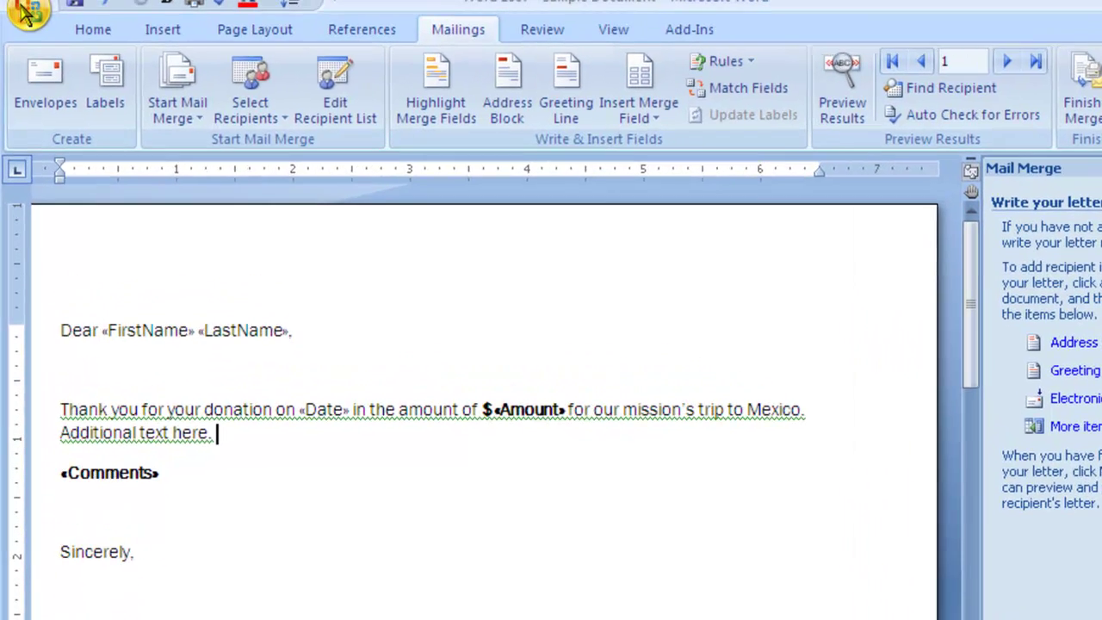
Step: Save the merge letter document
left_click(26, 4)
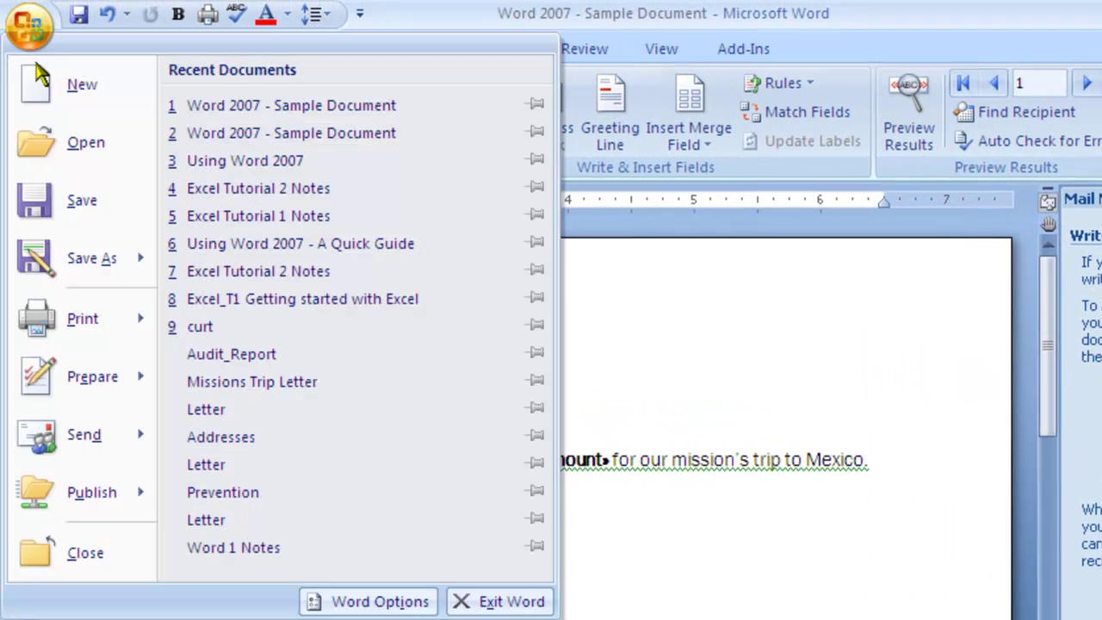
left_click(86, 206)
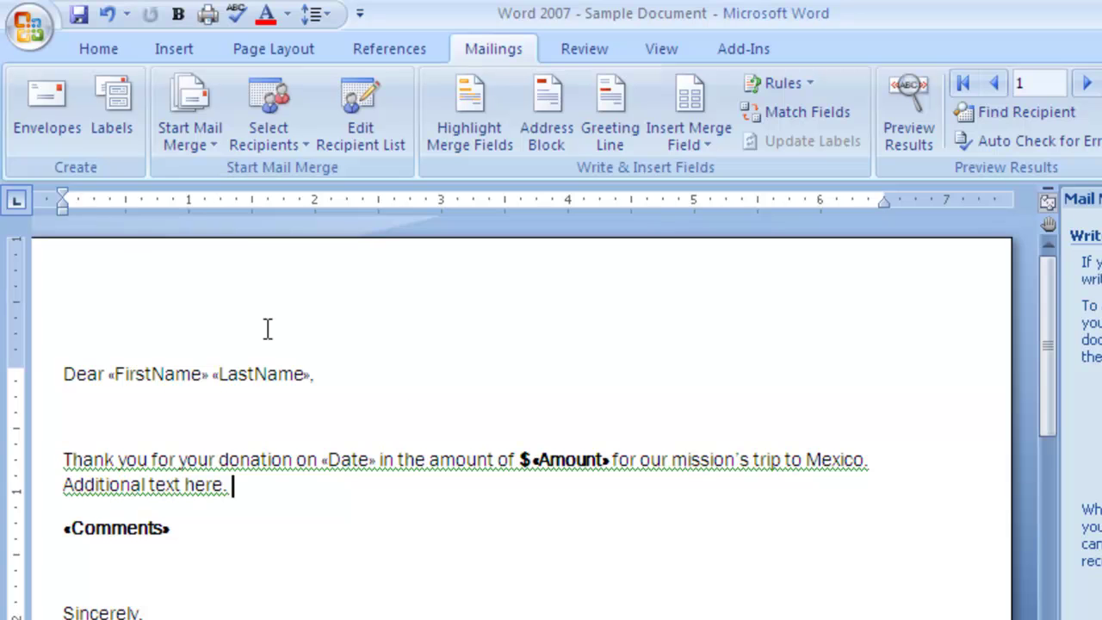
key("ctrl+b")
Step: Preview the merged letters with donor data, stepping through to recipient 8
key("alt+shift+k")
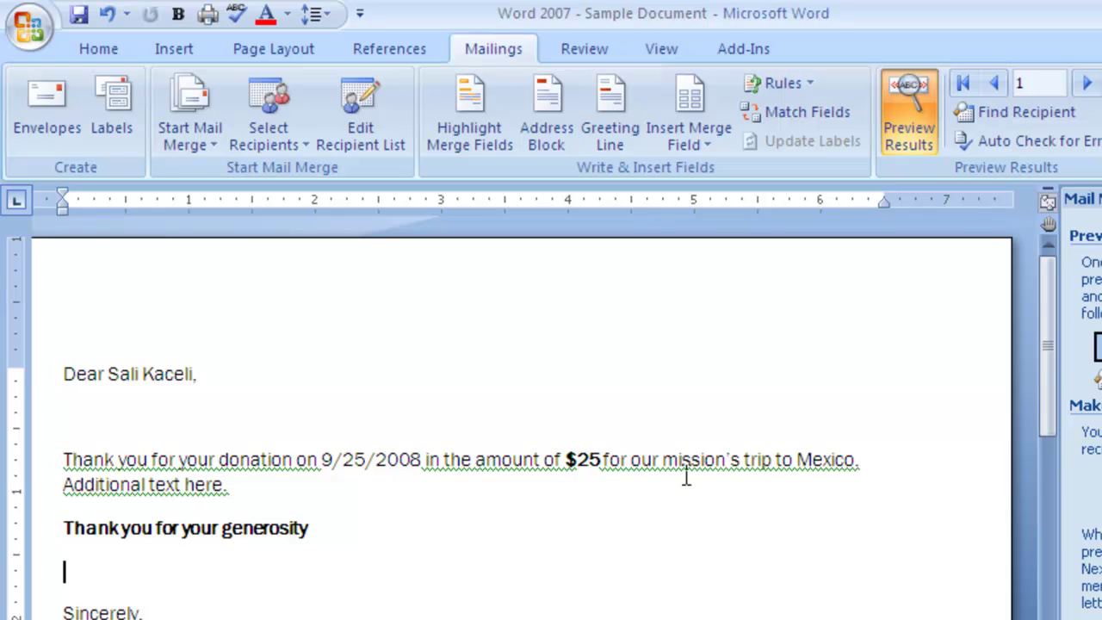
left_click(359, 532)
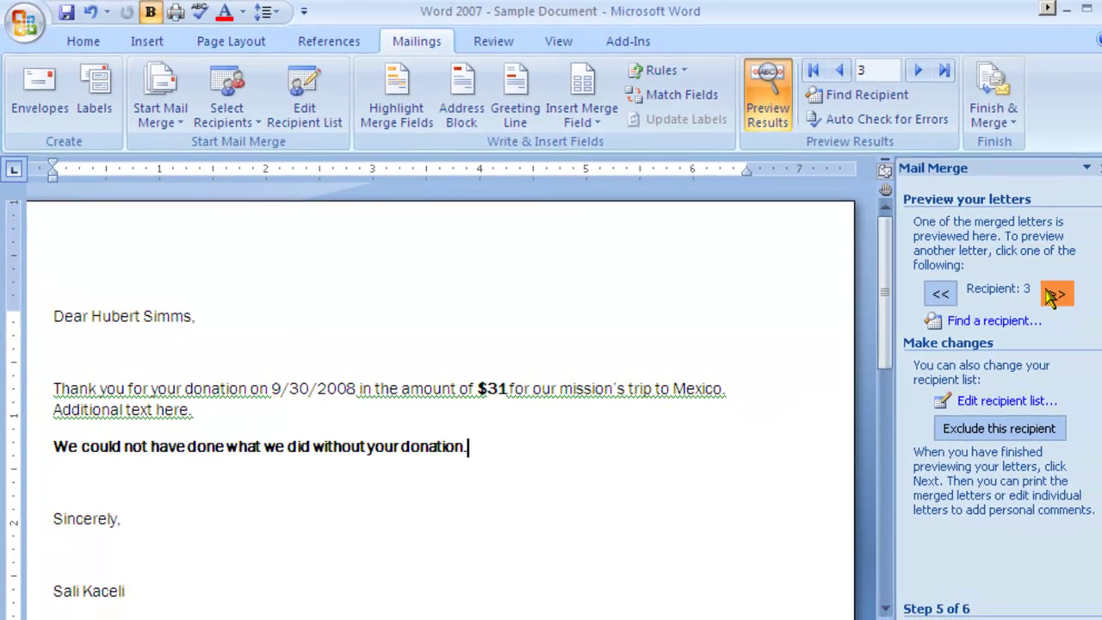
left_click(1052, 294)
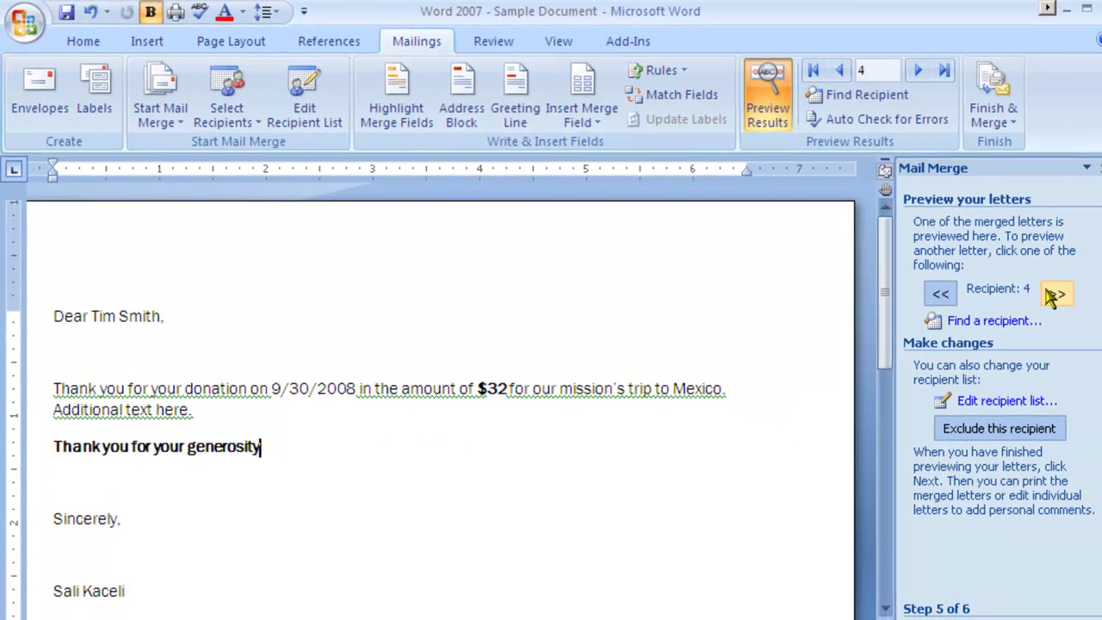
left_click(1052, 295)
left_click(1052, 295)
left_click(1053, 294)
left_click(1052, 295)
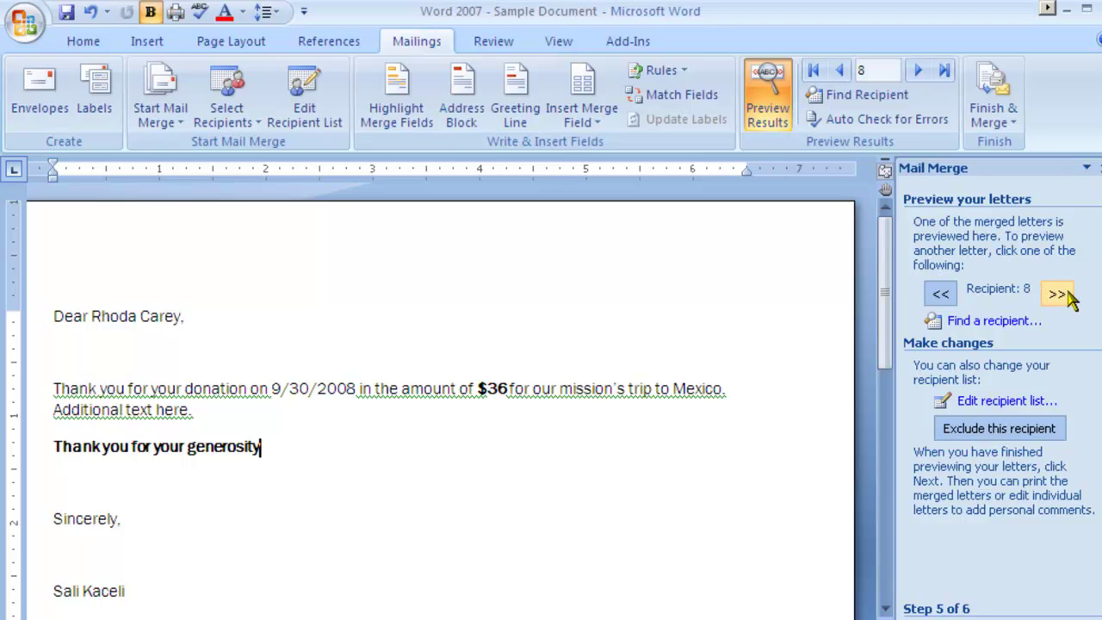
left_click(1067, 295)
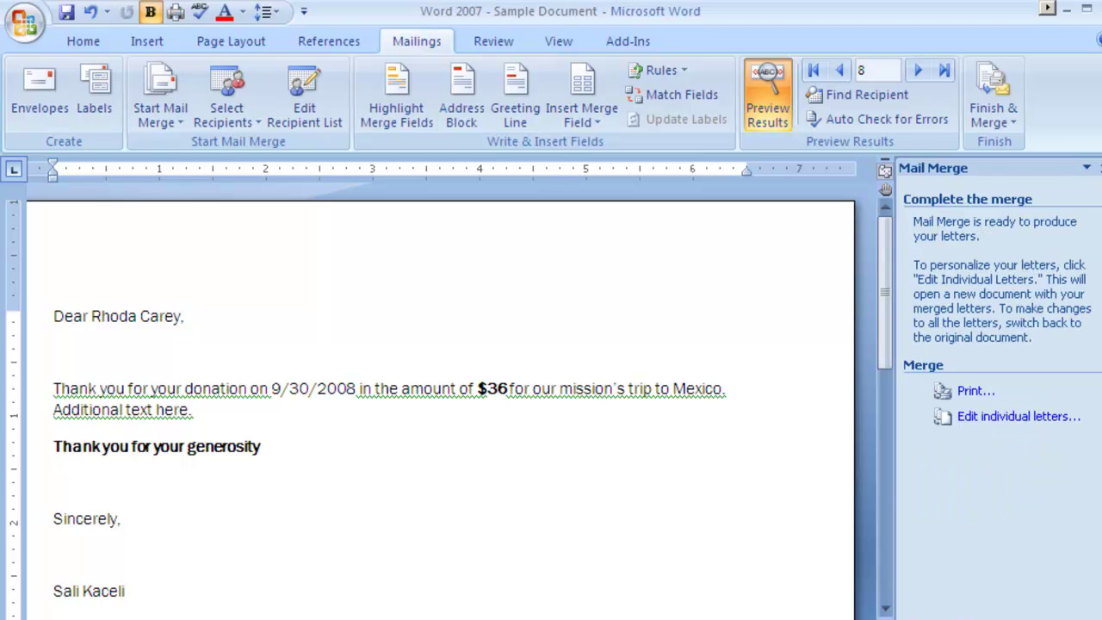
Step: Merge all records into a new Letters1 document, scroll through the letters, and close it
left_click(978, 424)
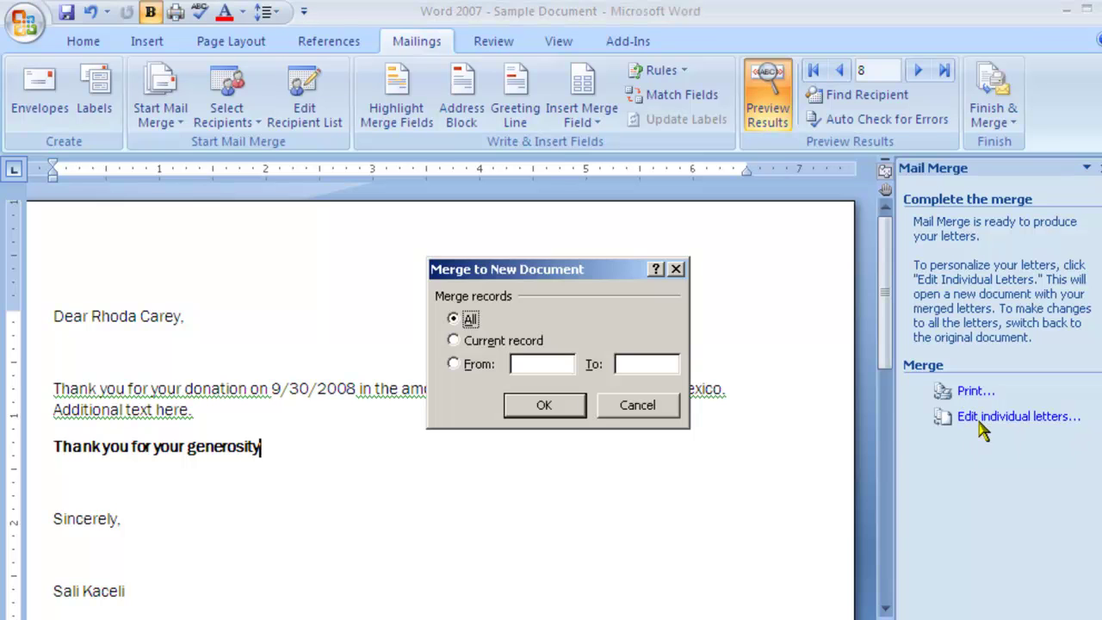
left_click(558, 415)
scroll(487, 477, "down", 10)
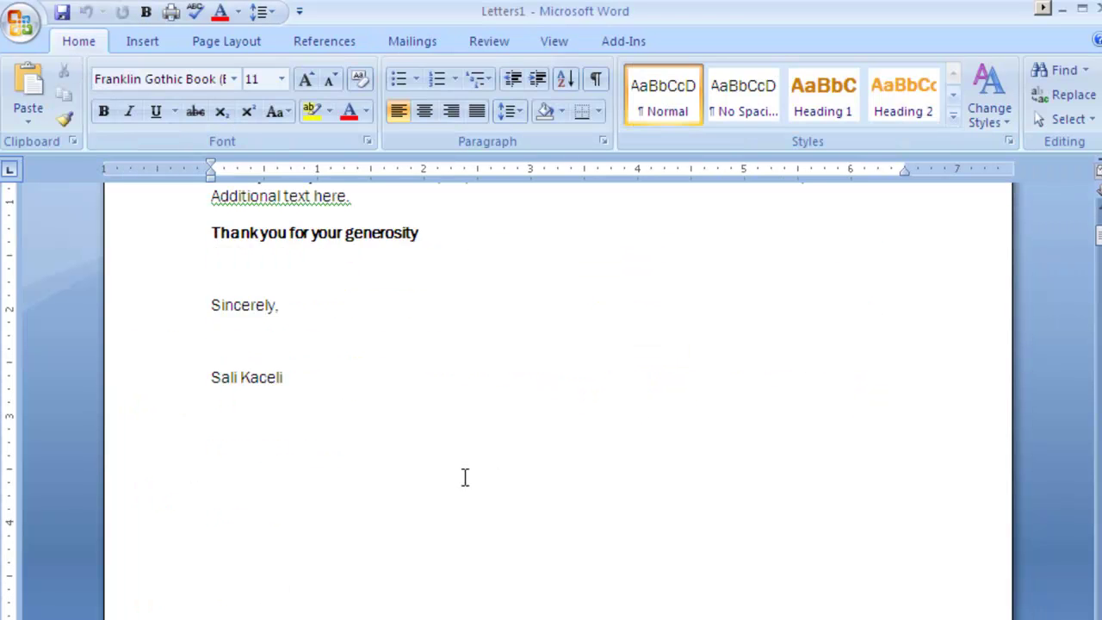
scroll(448, 483, "down", 15)
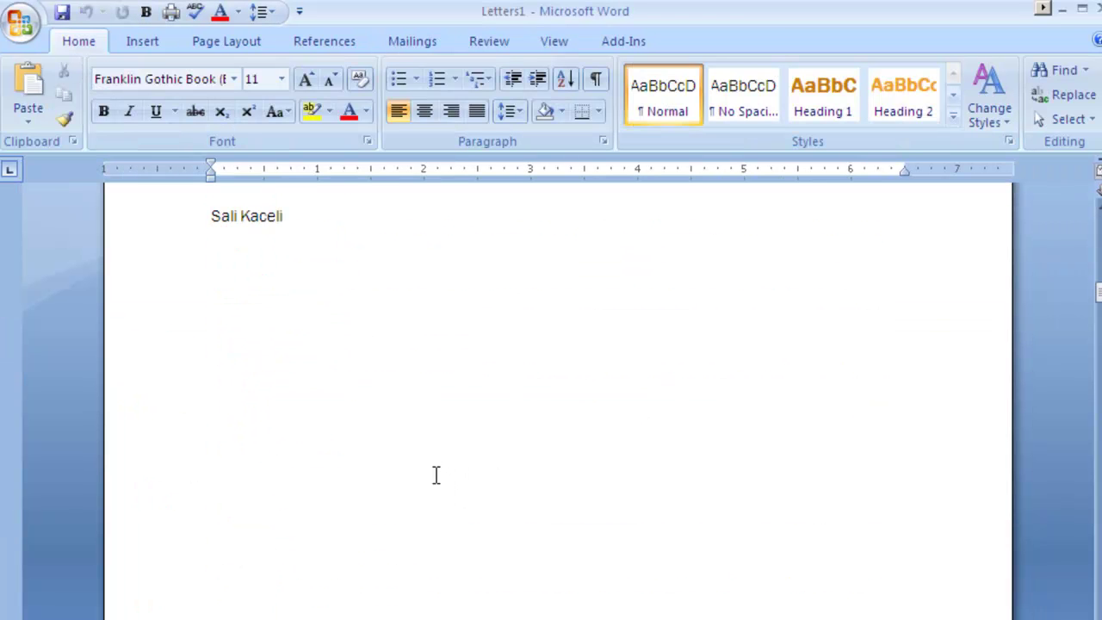
scroll(434, 477, "down", 15)
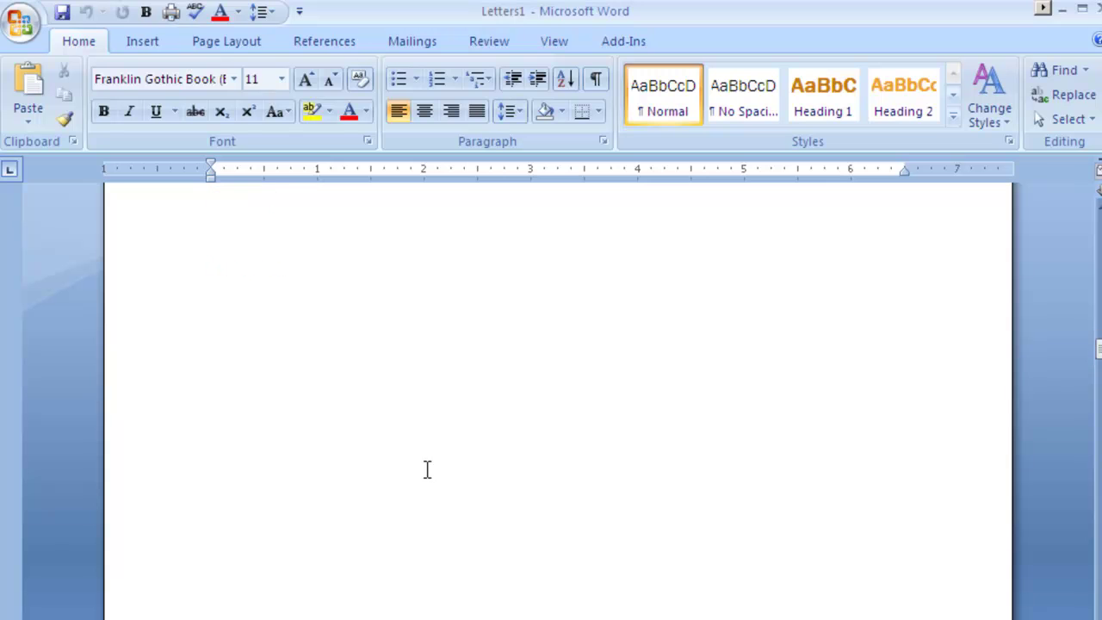
scroll(425, 468, "down", 12)
scroll(408, 466, "down", 15)
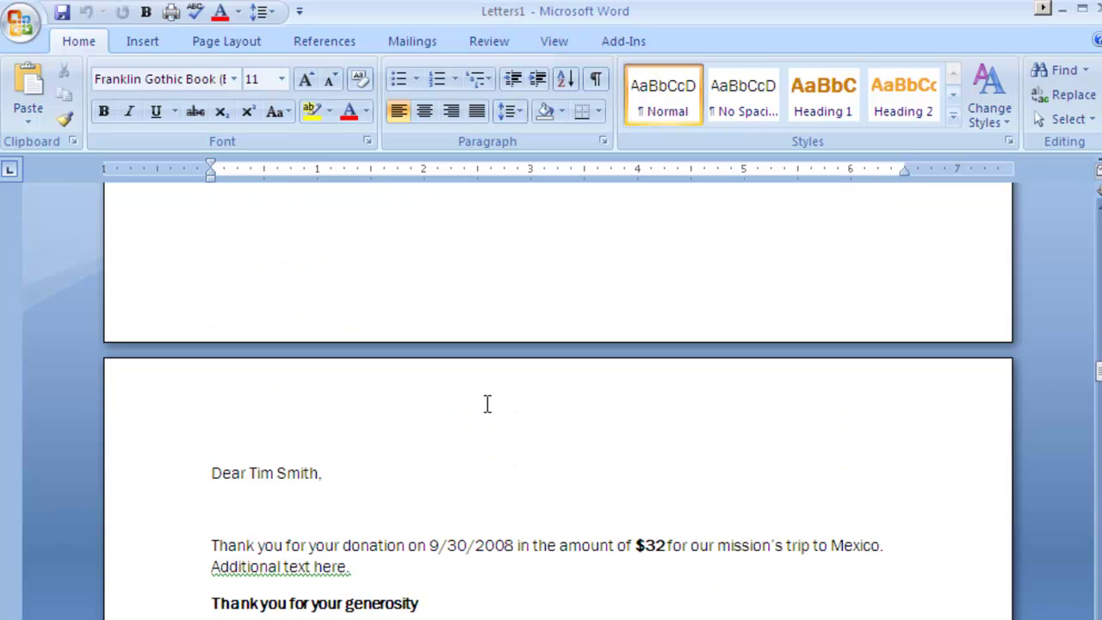
scroll(469, 393, "up", 1)
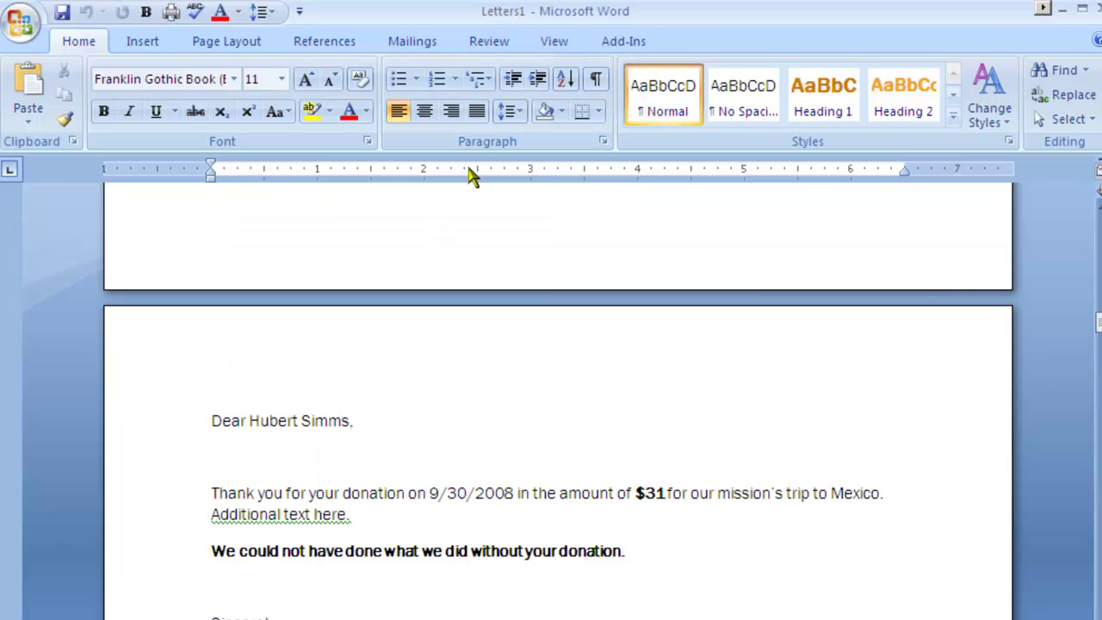
scroll(460, 197, "up", 5)
key("ctrl+w")
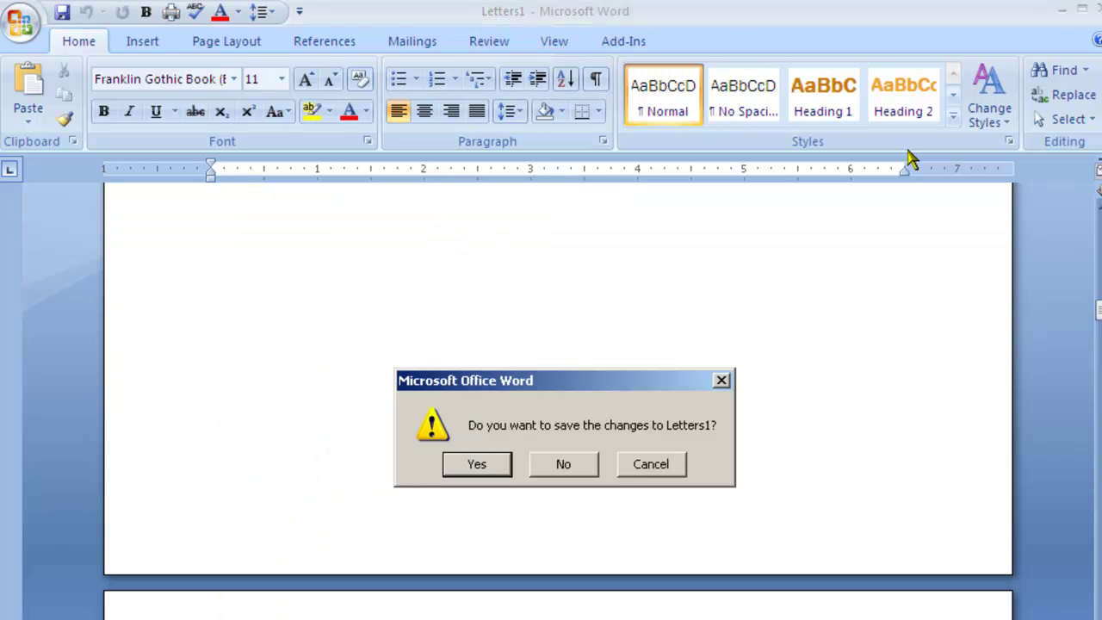
Step: Discard the merged letters unsaved and turn off preview to show the merge fields again
left_click(563, 462)
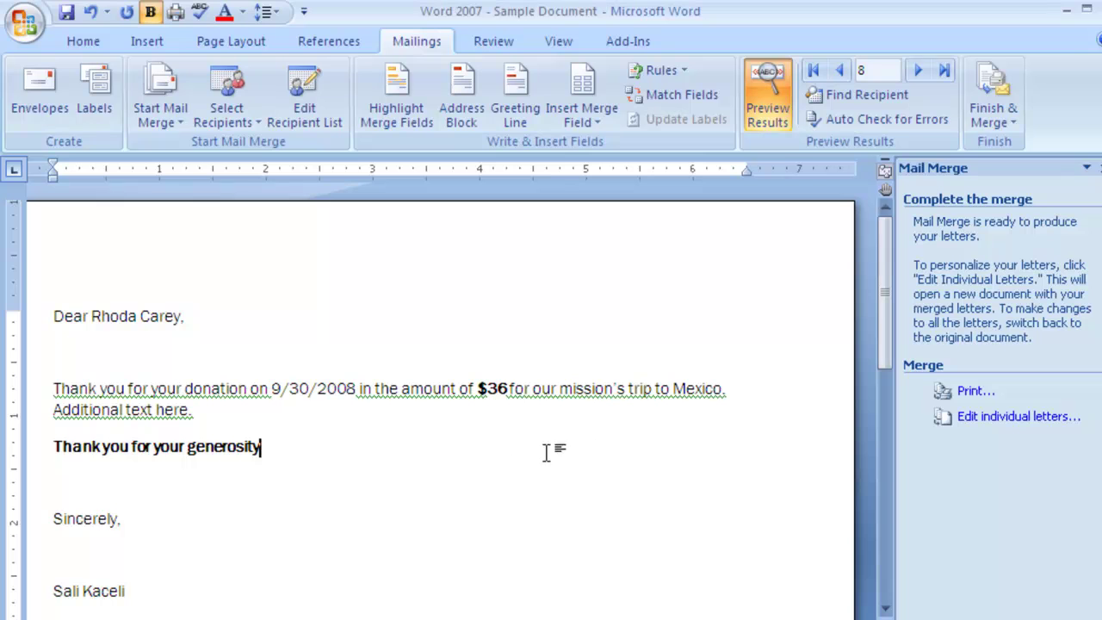
left_click(407, 486)
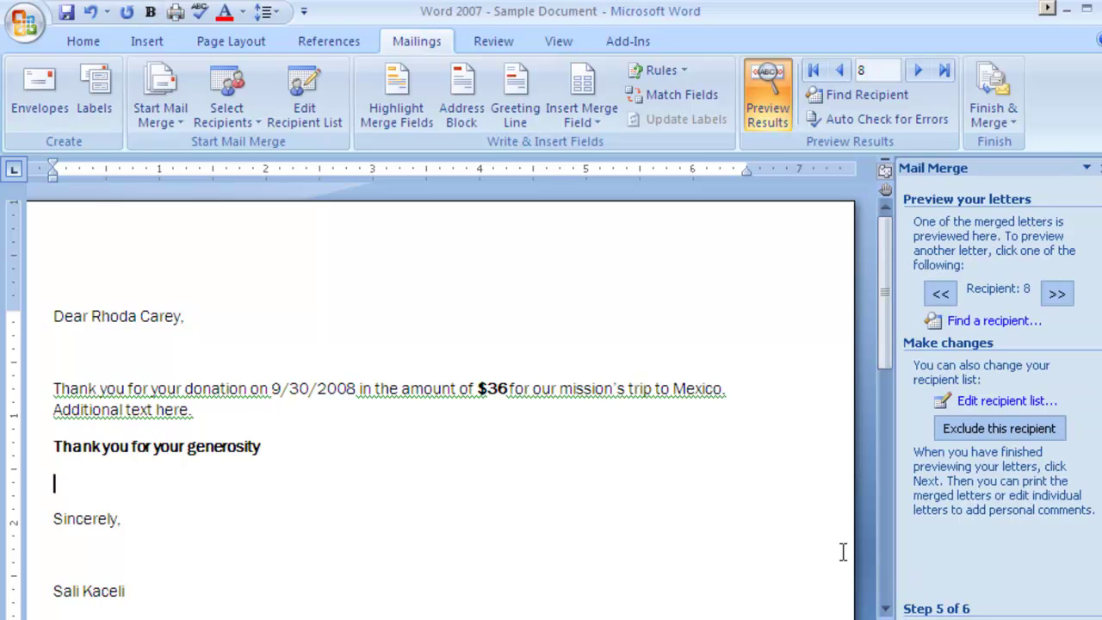
left_click(307, 529)
left_click(219, 488)
key("alt+shift+k")
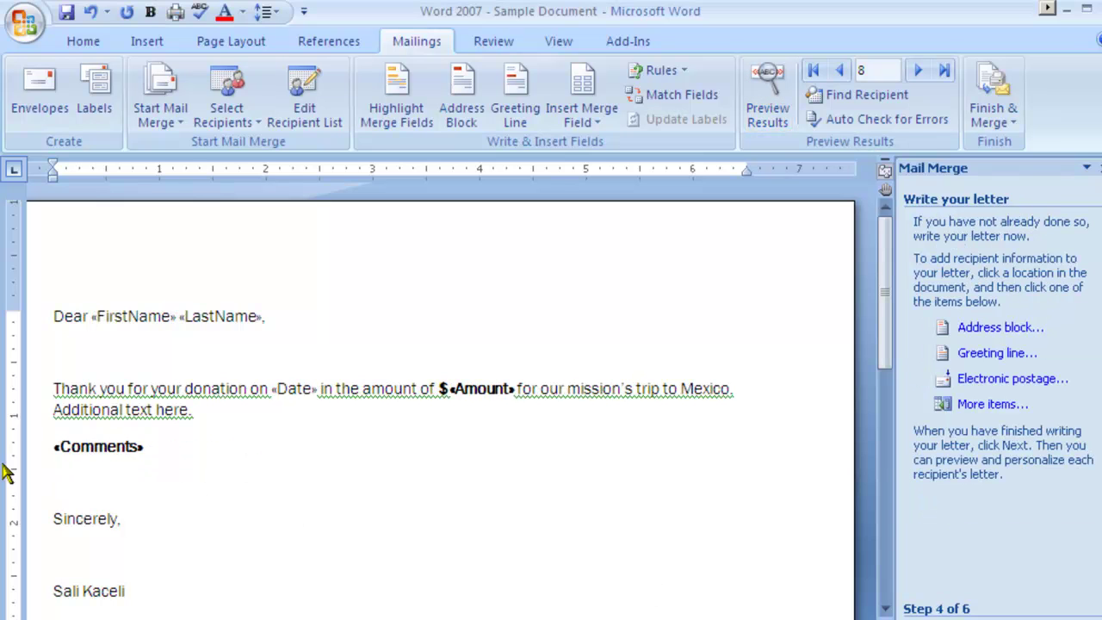
Step: Insert a 'trip' clip-art picture of travellers in a car below «Comments»
left_click(145, 41)
left_click(250, 105)
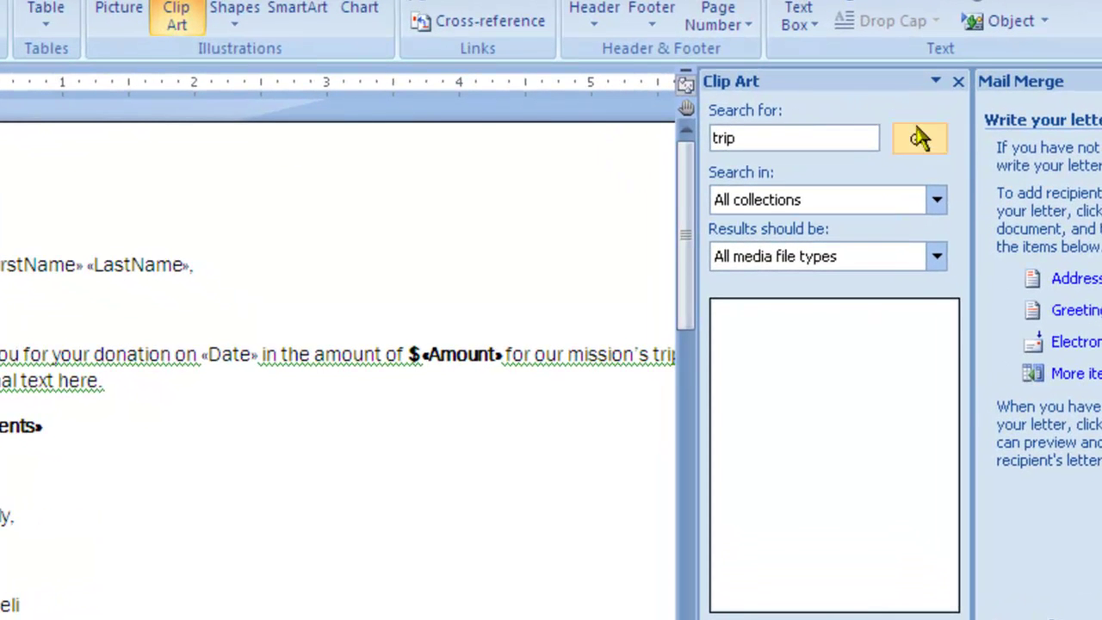
left_click(886, 179)
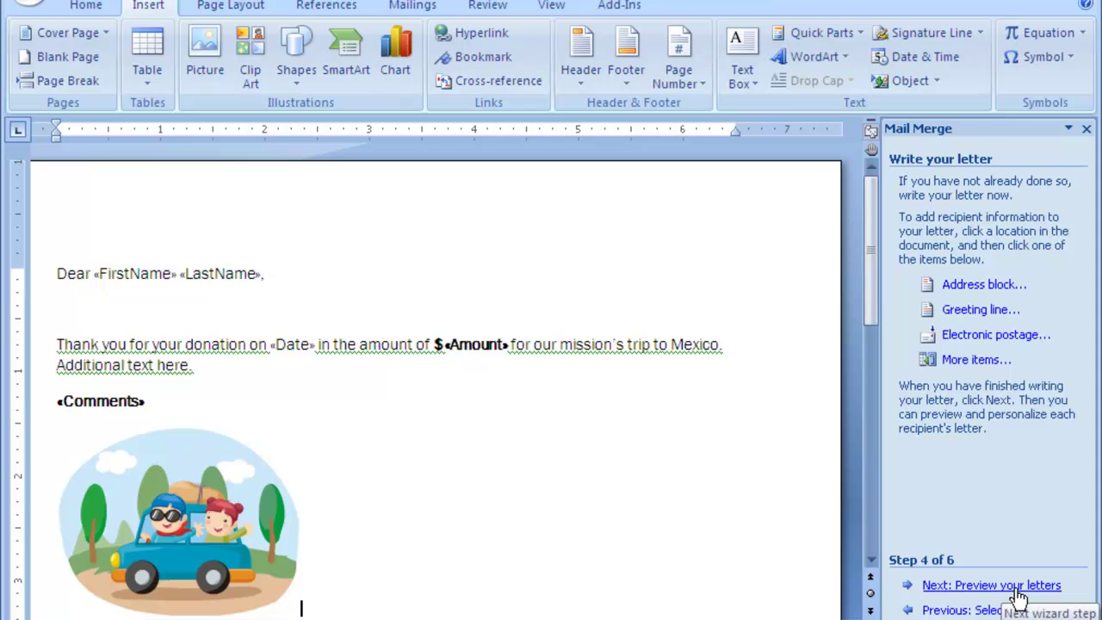
Step: Merge all donors into a new document and scroll through the letters showing the trip picture
left_click(1016, 586)
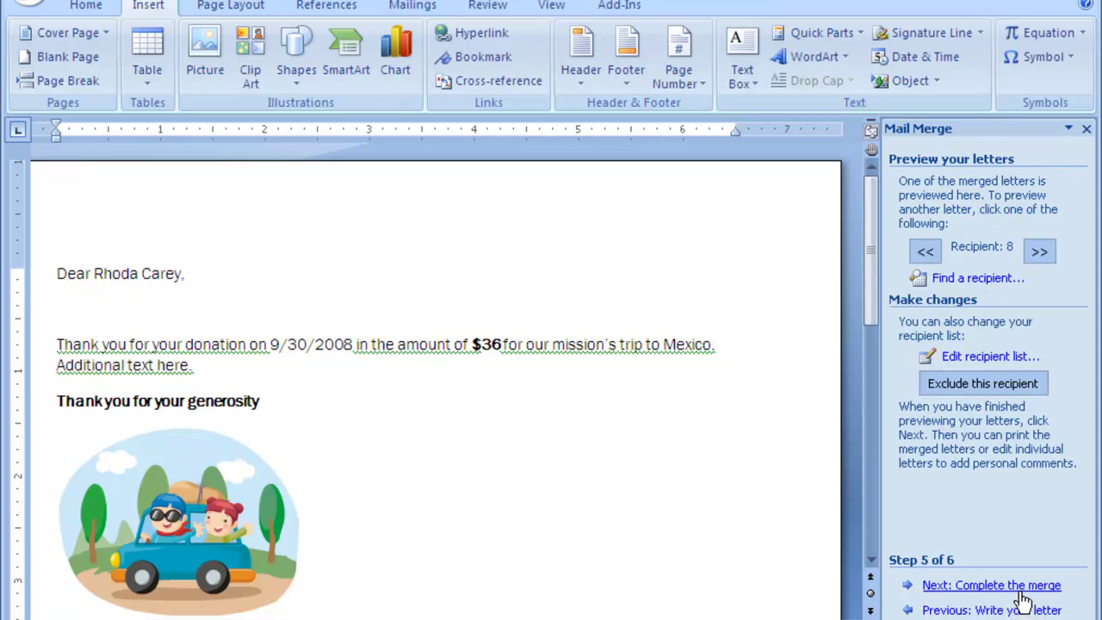
left_click(1018, 588)
left_click(978, 379)
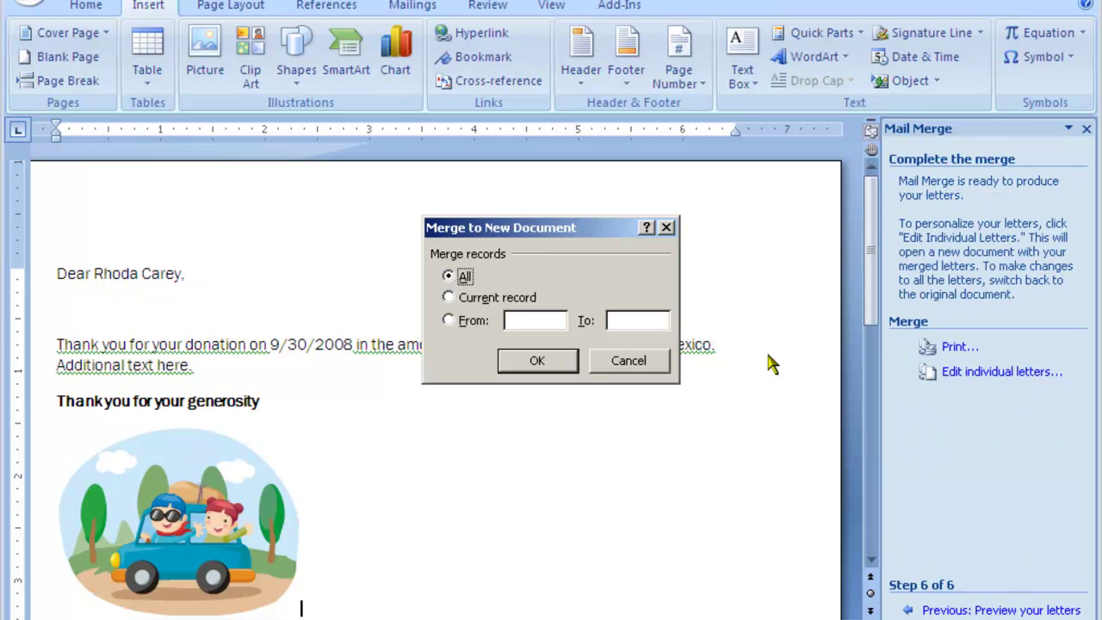
left_click(561, 361)
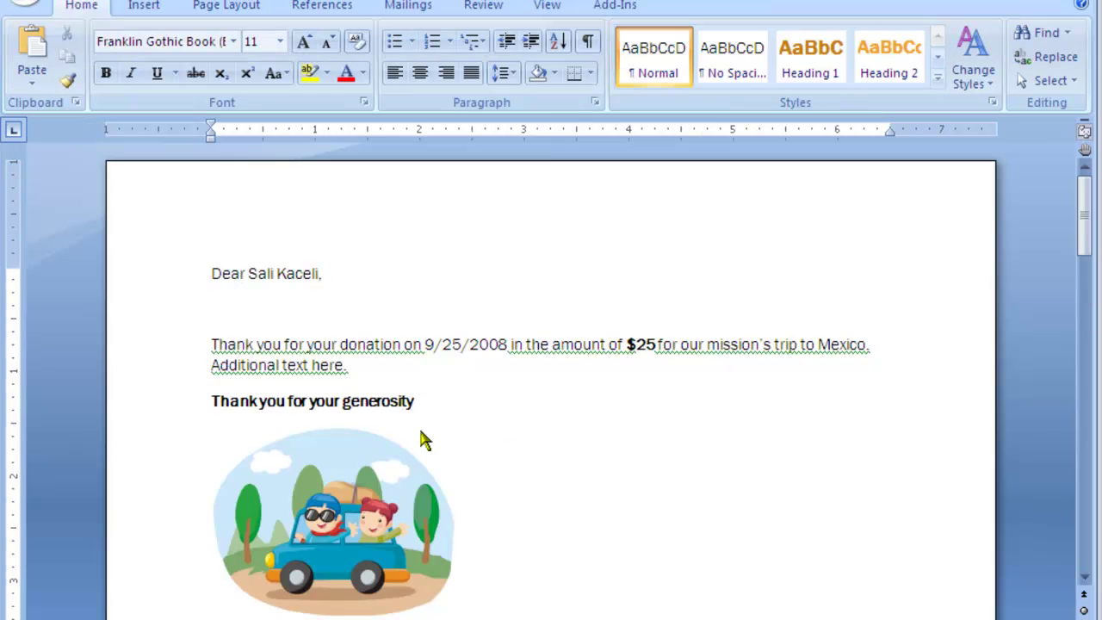
scroll(551, 508, "down", 20)
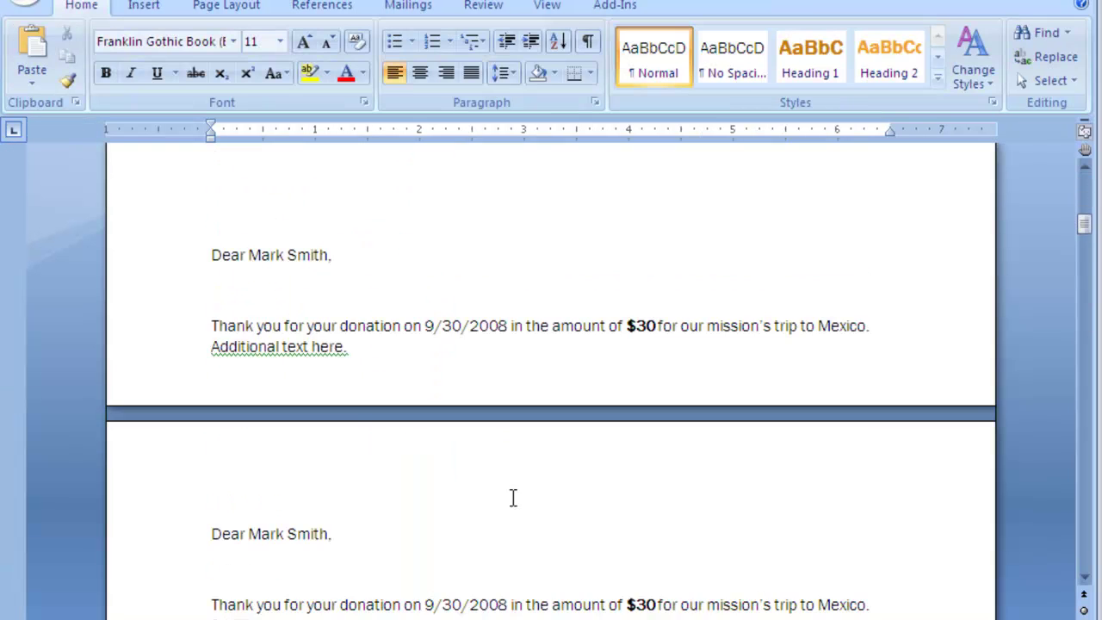
scroll(503, 493, "down", 15)
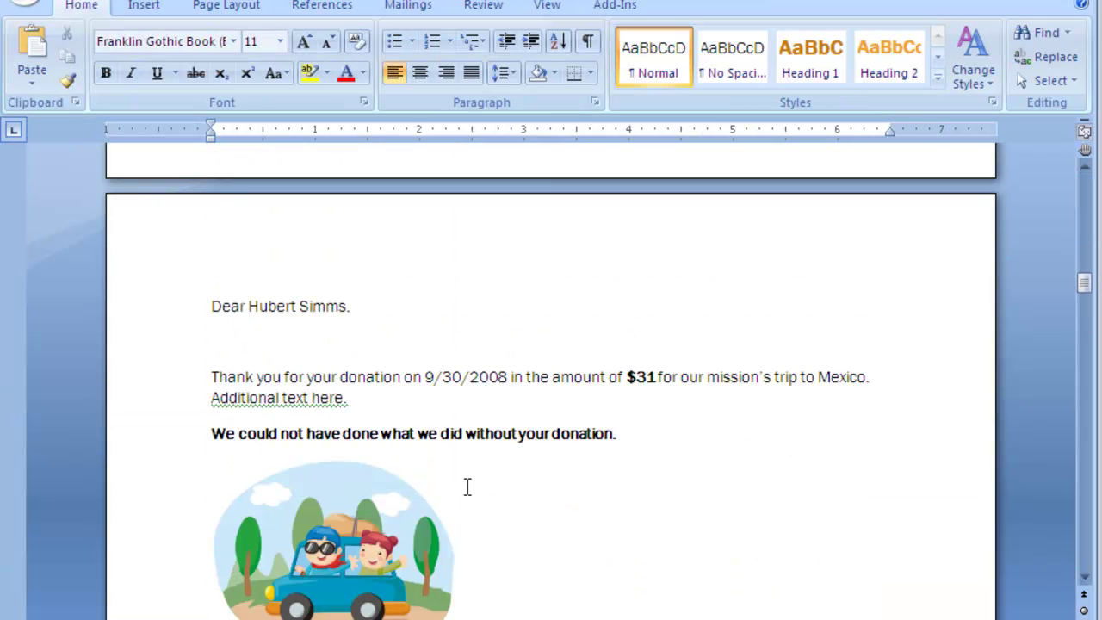